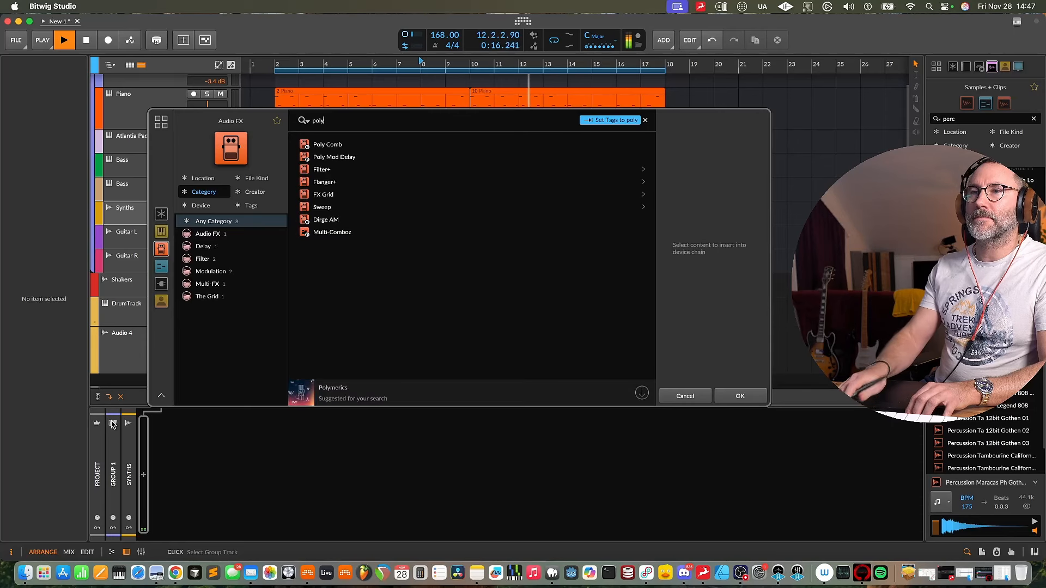
Search the instruments for "polymer" and load the Polymer synth onto the Synths track
type("mer")
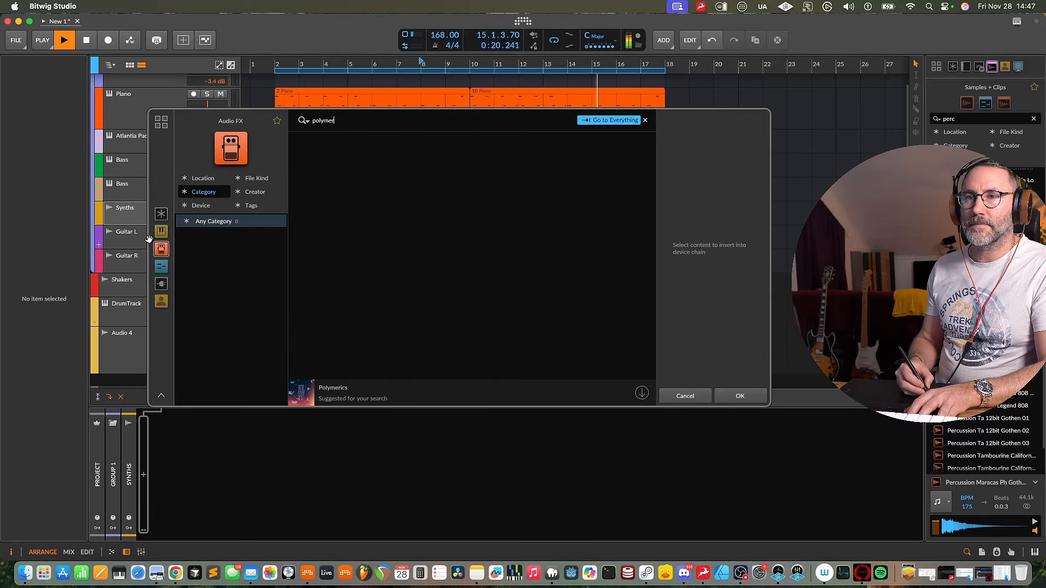
left_click(162, 232)
key("Down")
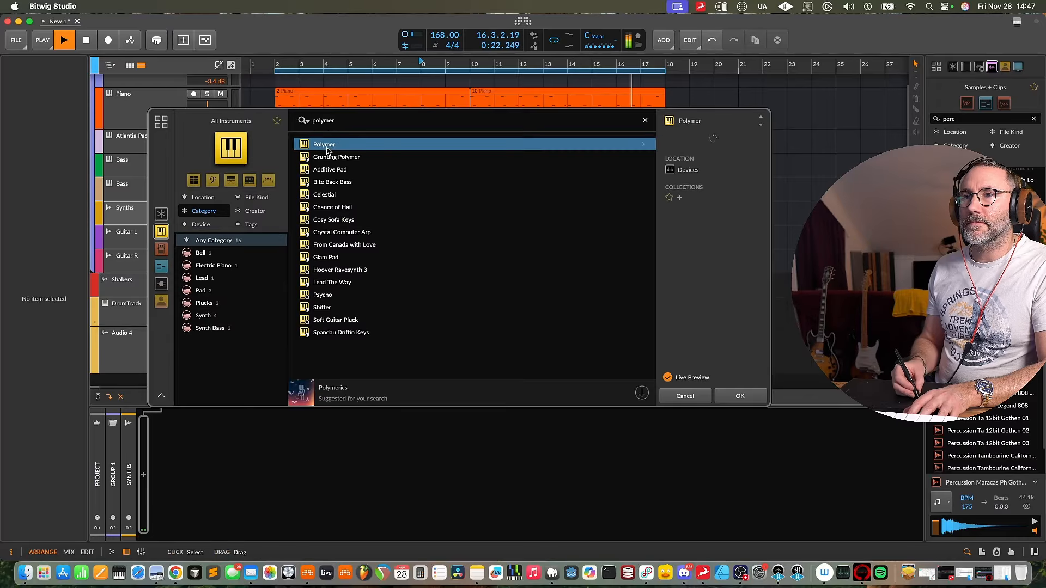
key("Return")
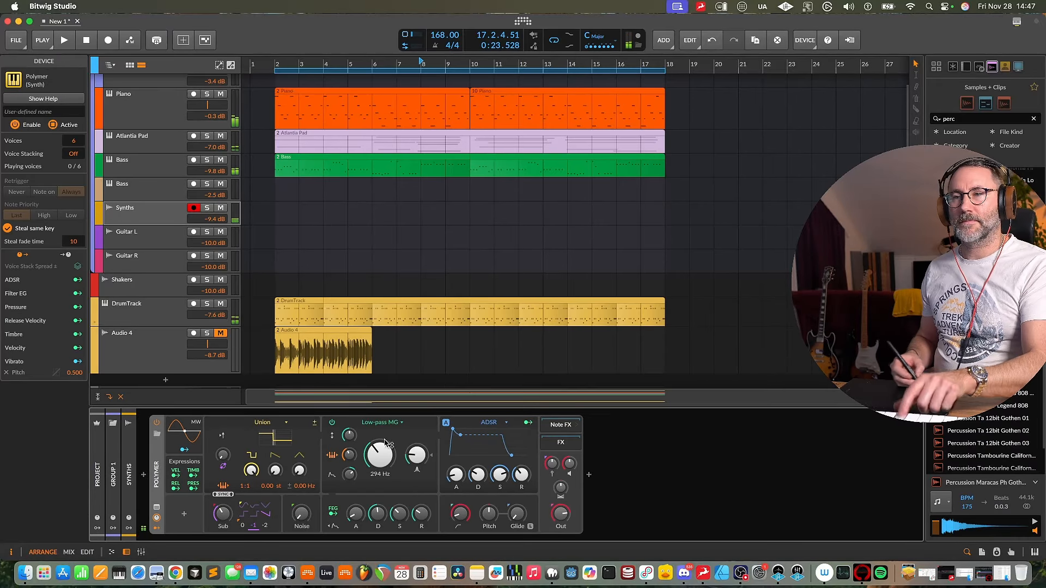
left_click(163, 216)
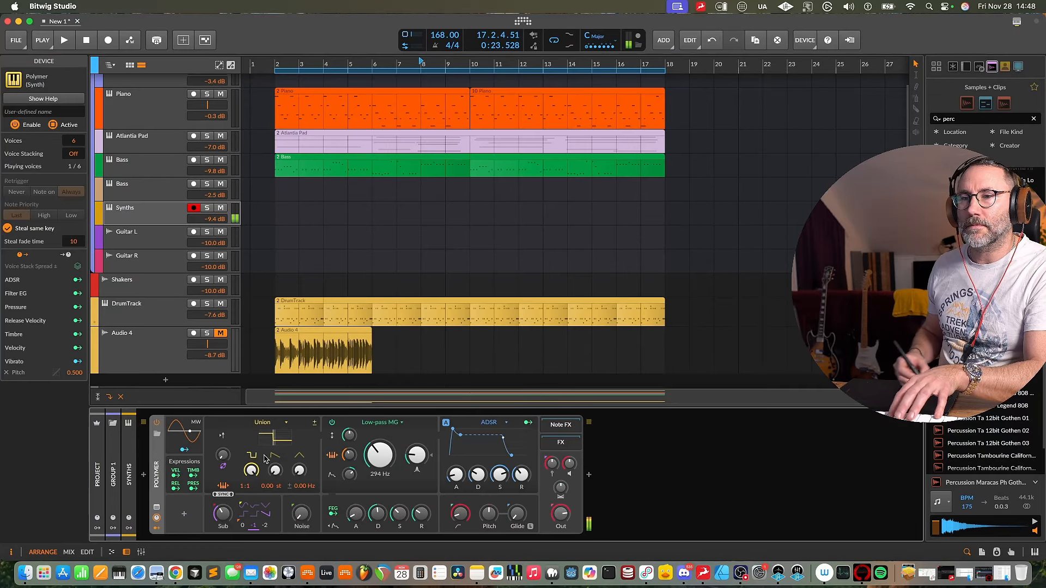
Switch Polymer's oscillator to Swarm with 1.16 Hz detune and raise the low-pass cutoff to 3.95 kHz
left_click(291, 425)
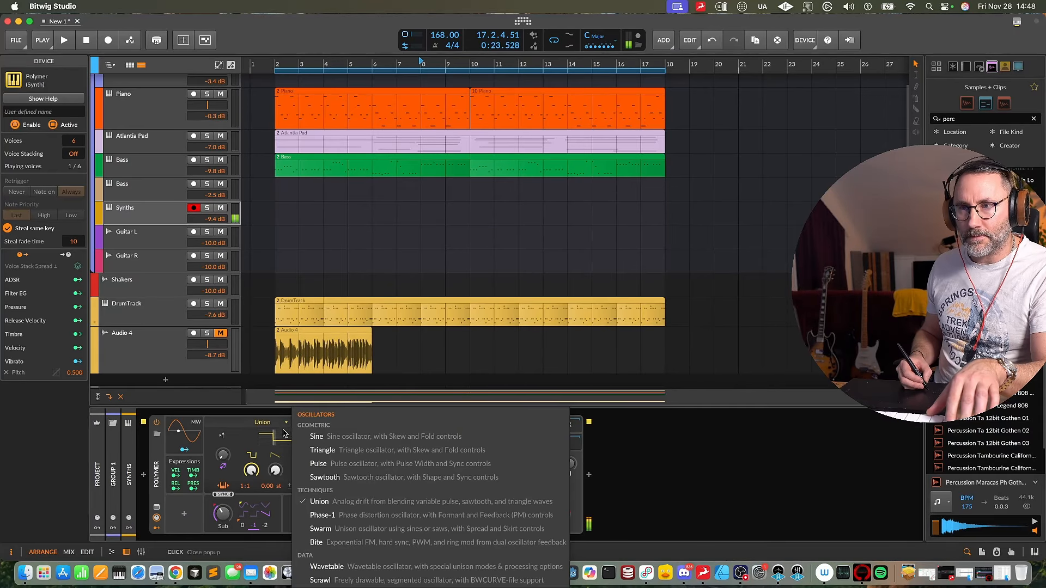
left_click(320, 529)
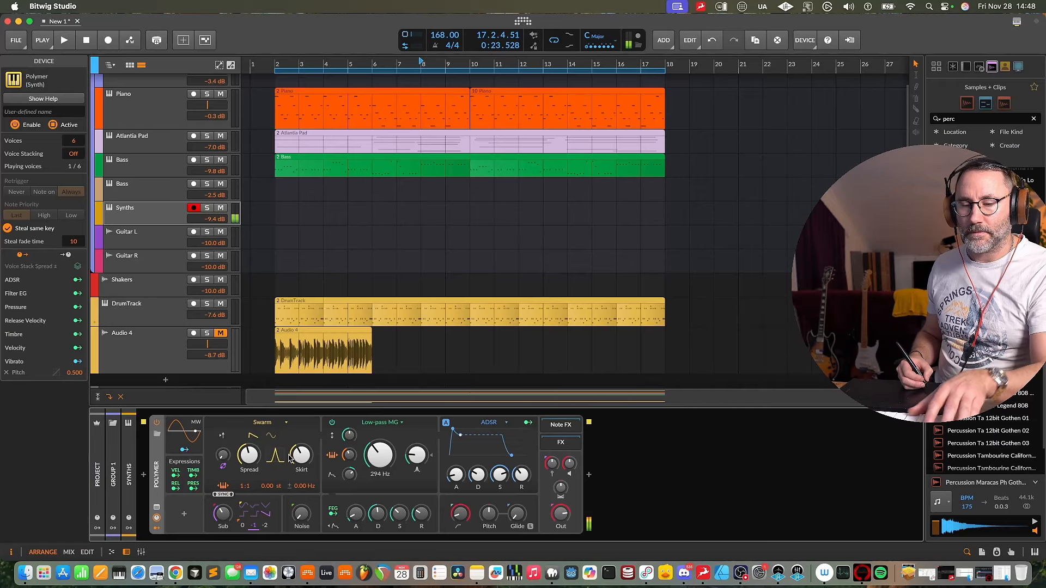
left_click_drag(292, 488, 292, 480)
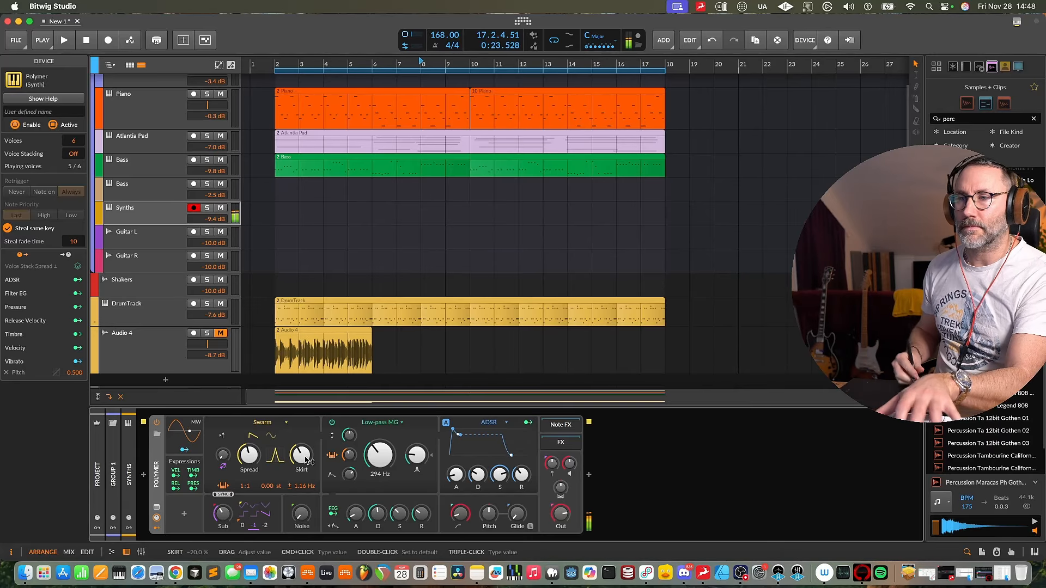
left_click_drag(379, 455, 380, 422)
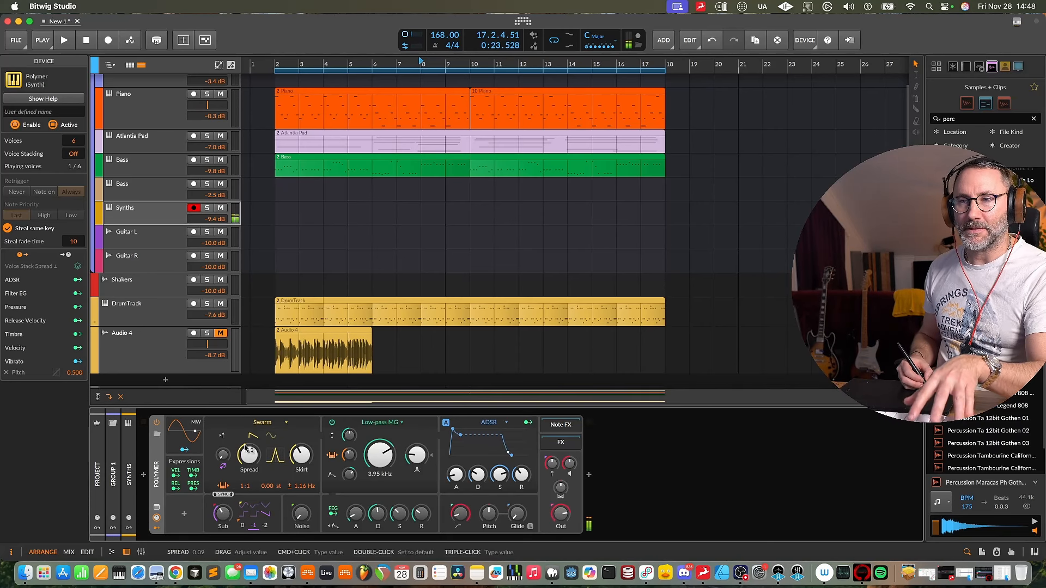
Change Polymer's oscillator to Pulse with a little Sync and set the synth's output level to -1.2 dB
left_click(284, 426)
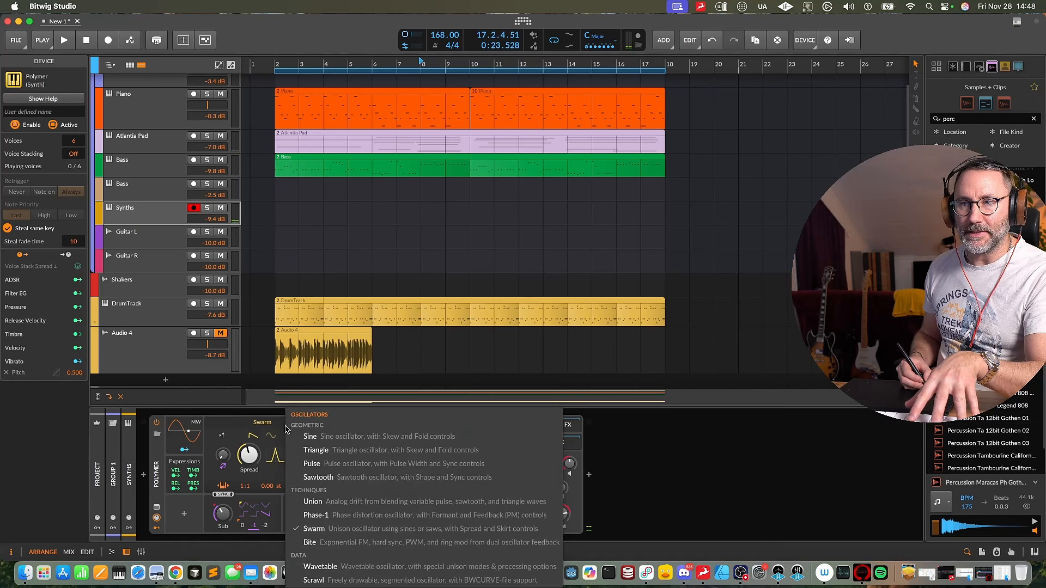
left_click(335, 464)
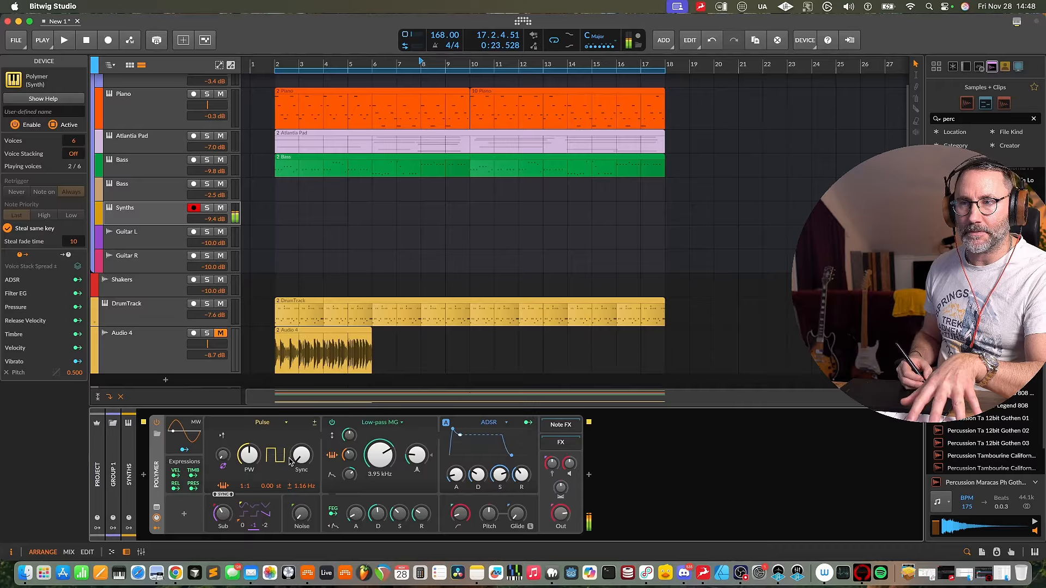
left_click_drag(302, 462, 301, 455)
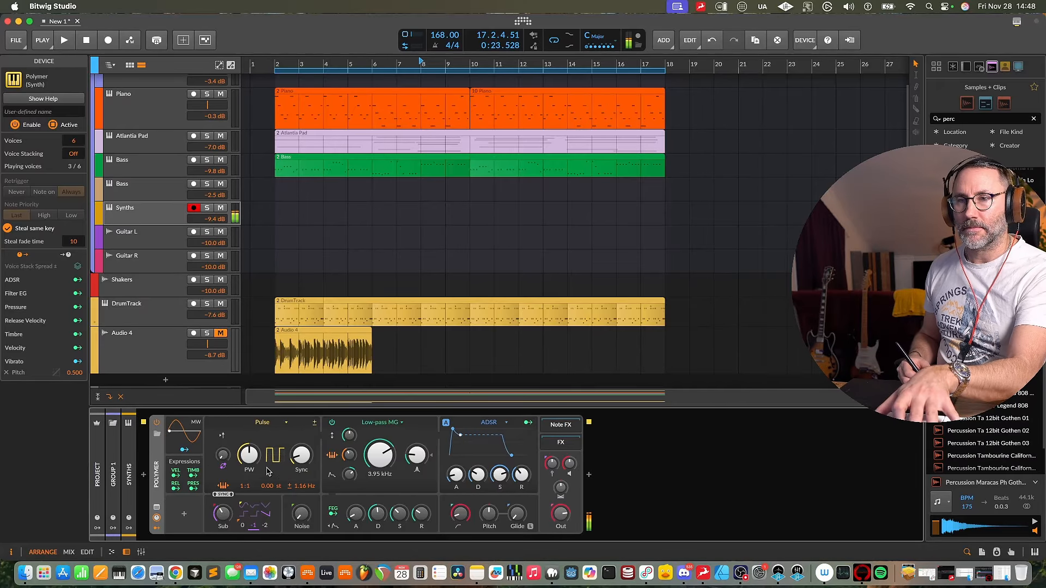
left_click_drag(560, 513, 560, 515)
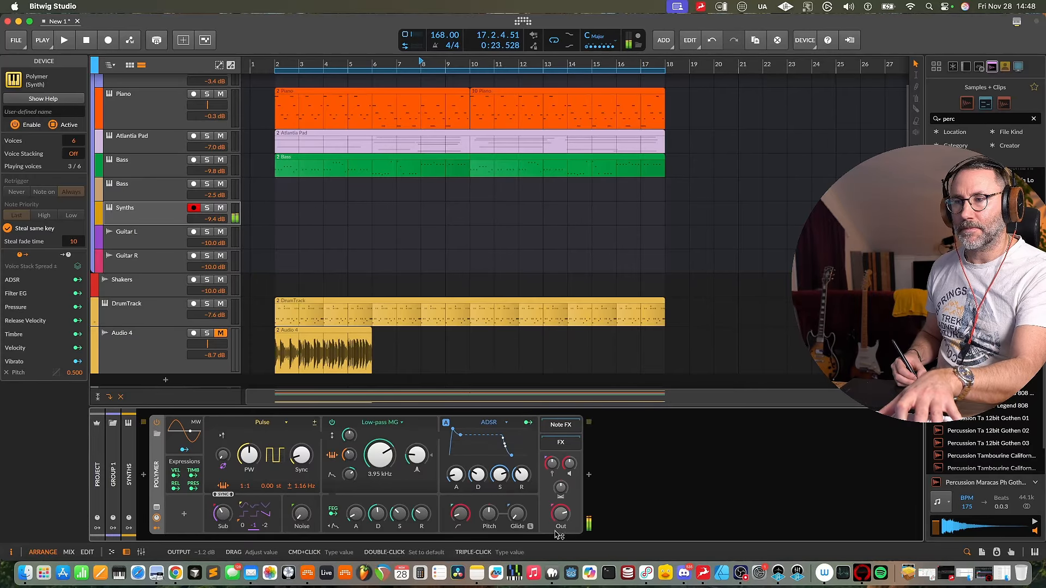
Add a Classic LFO modulator to Polymer and map it to the output level with an amount of 0.094
left_click(184, 517)
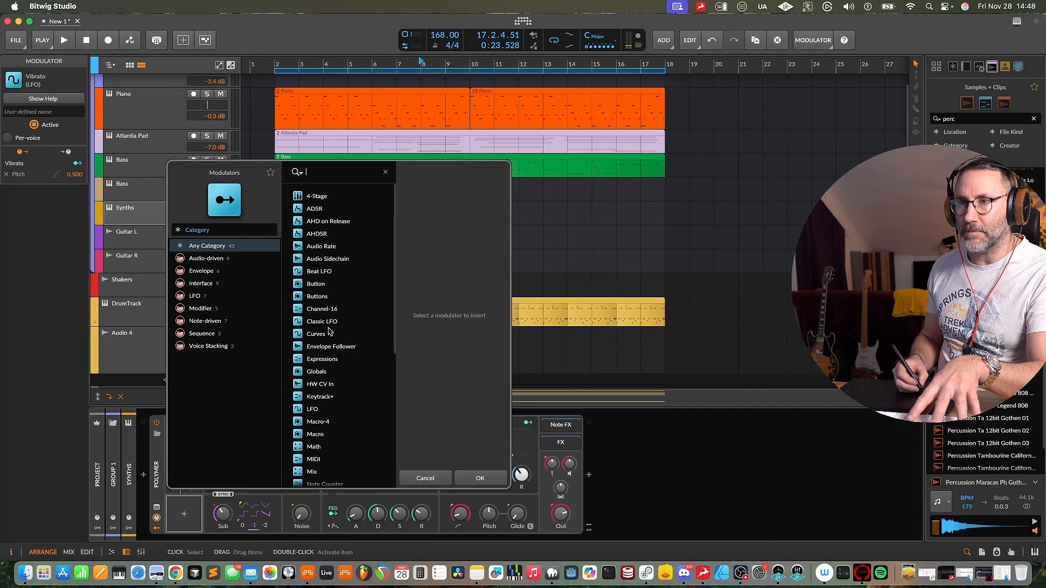
left_click(330, 321)
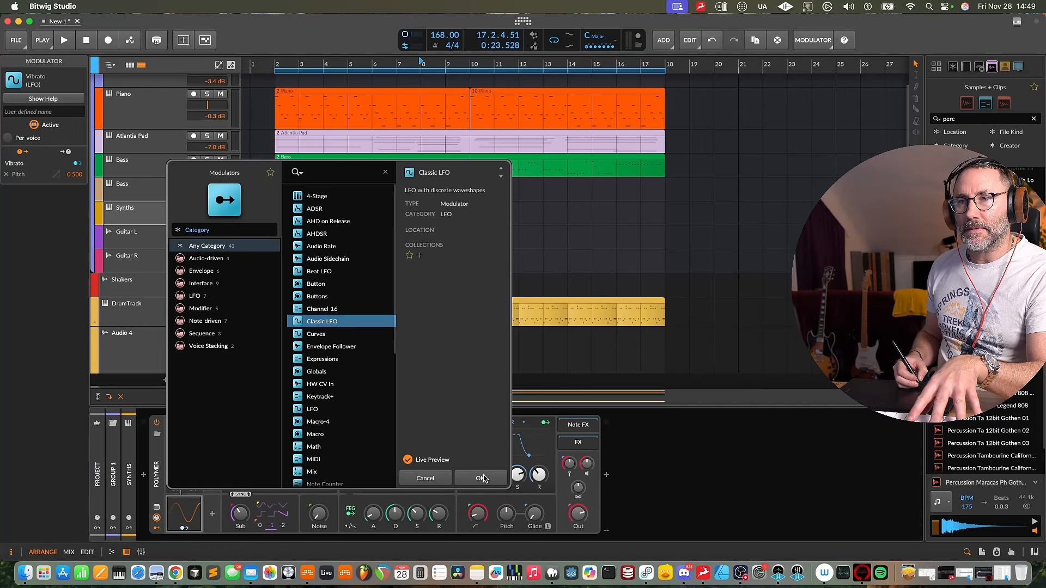
left_click(342, 251)
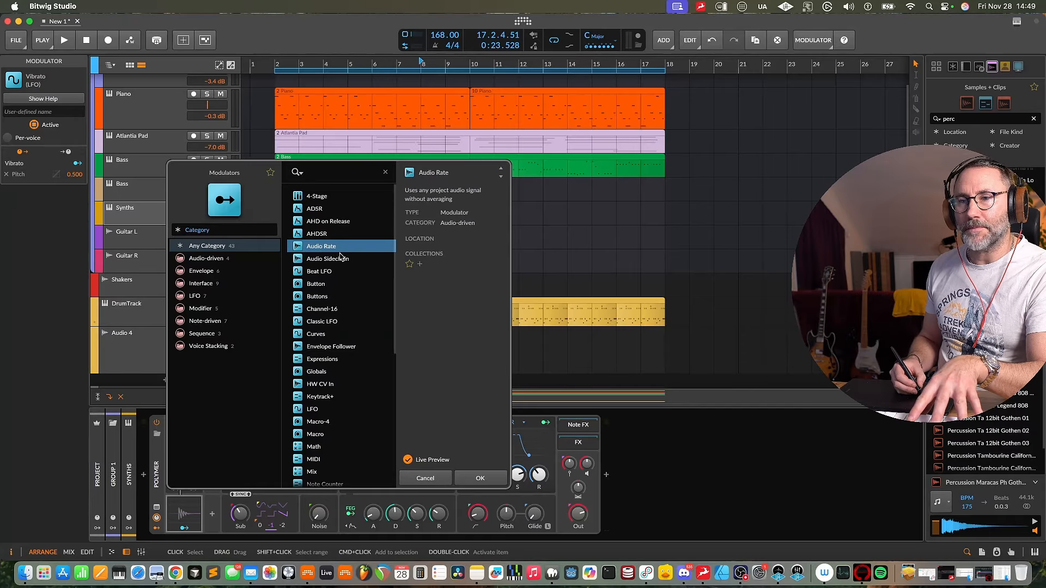
left_click(331, 326)
left_click(480, 479)
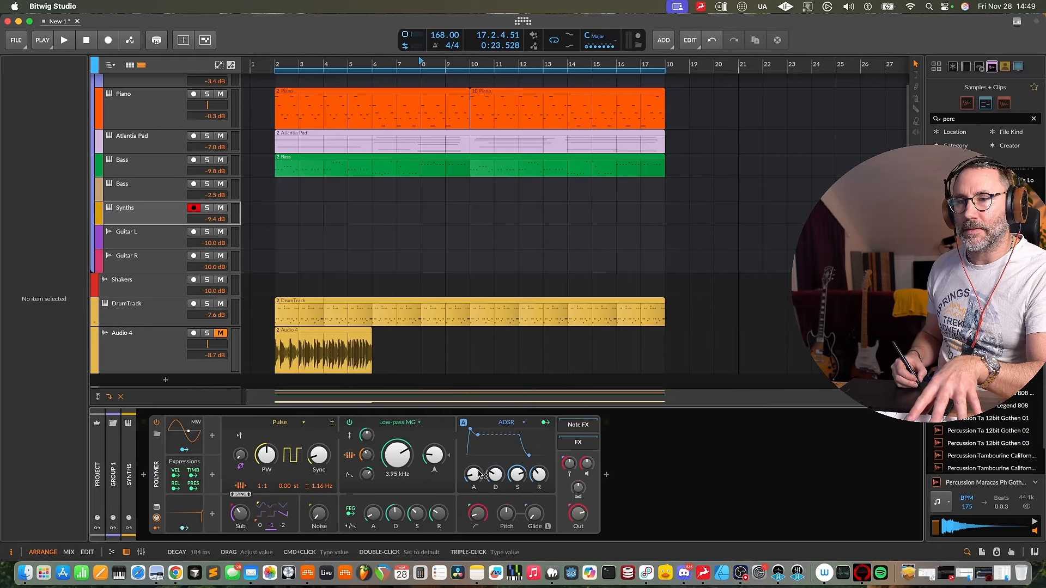
left_click(183, 530)
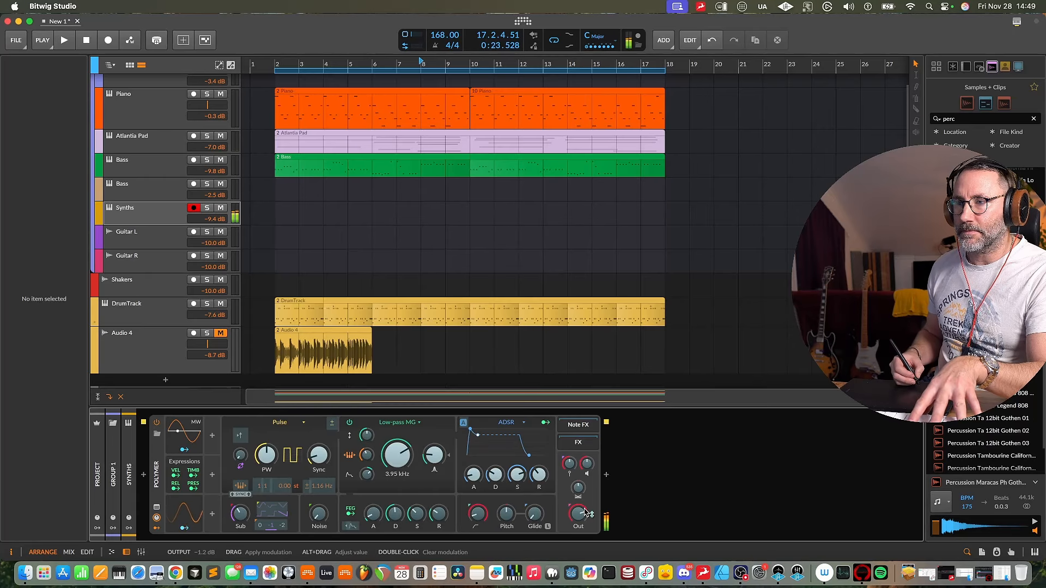
left_click_drag(578, 514, 577, 509)
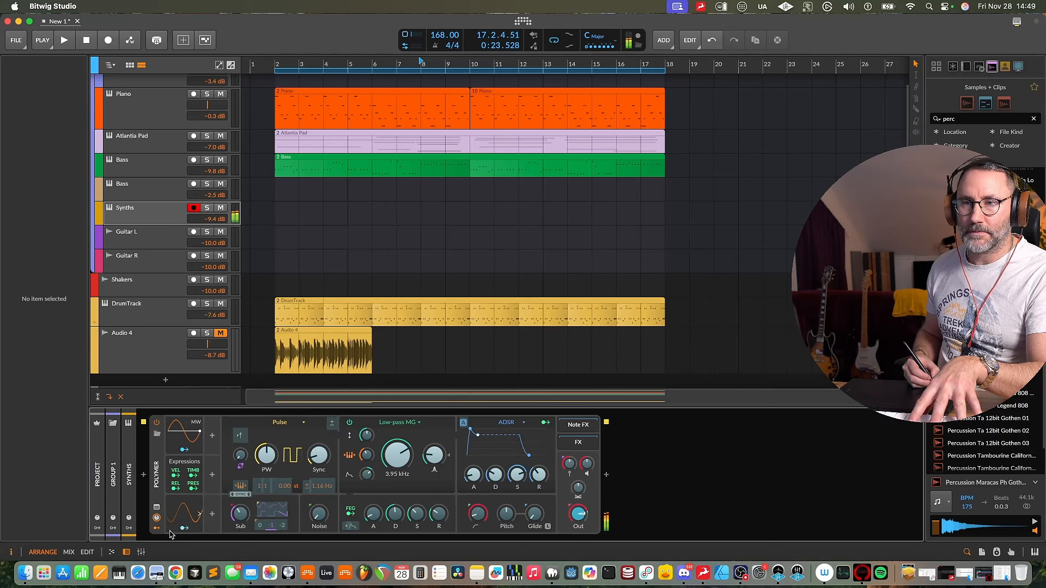
Set the Classic LFO's rate to 50.1 Hz and reduce its amount to 53.5%
left_click(181, 516)
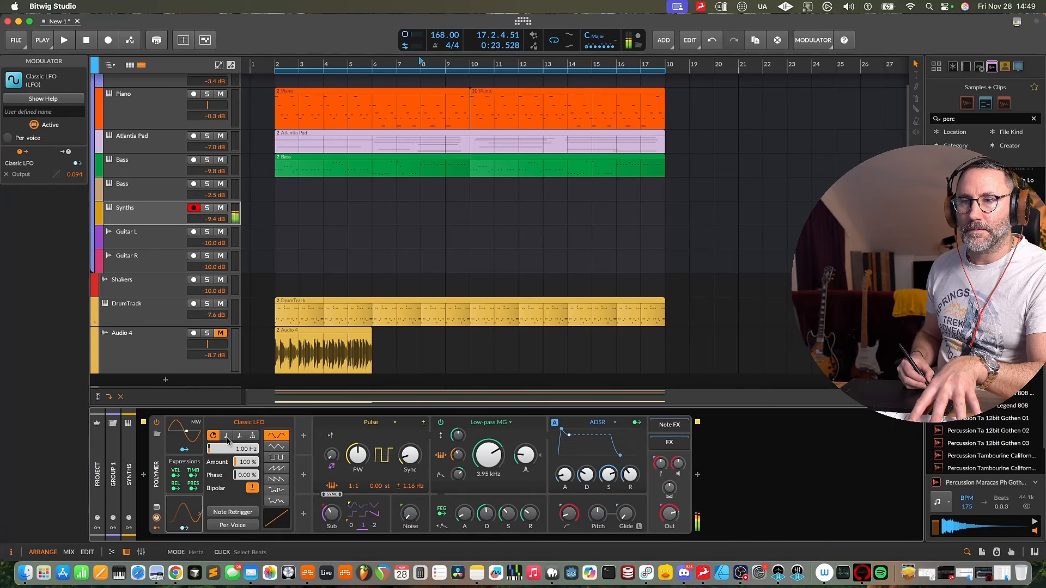
left_click_drag(234, 448, 234, 422)
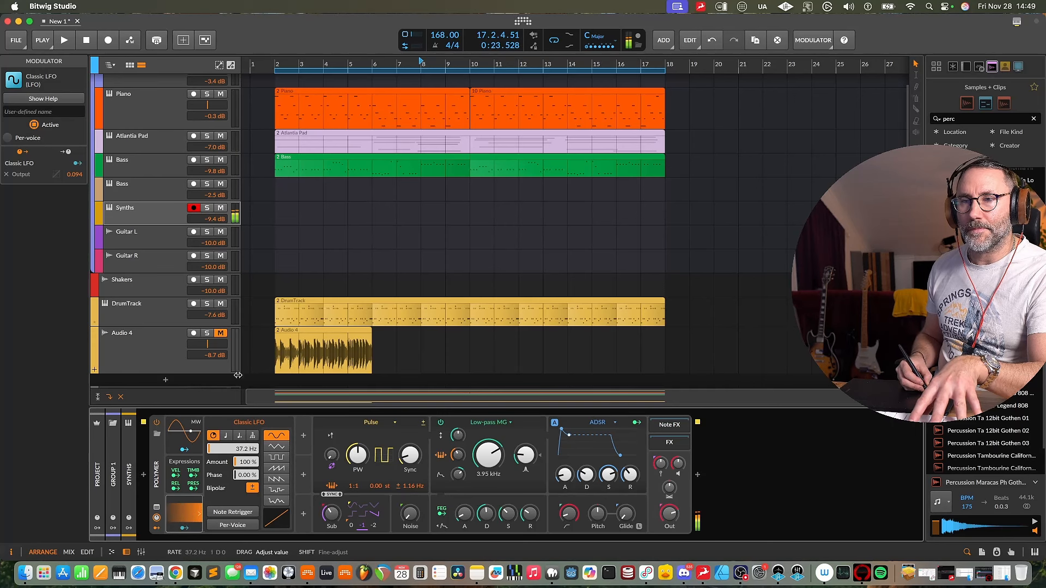
left_click_drag(244, 462, 245, 479)
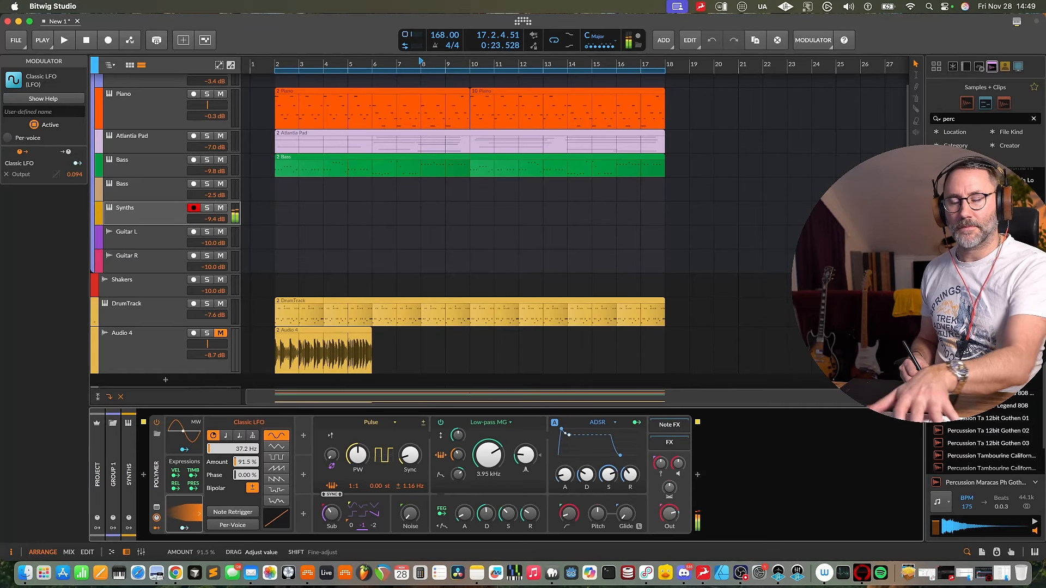
left_click_drag(245, 462, 234, 444)
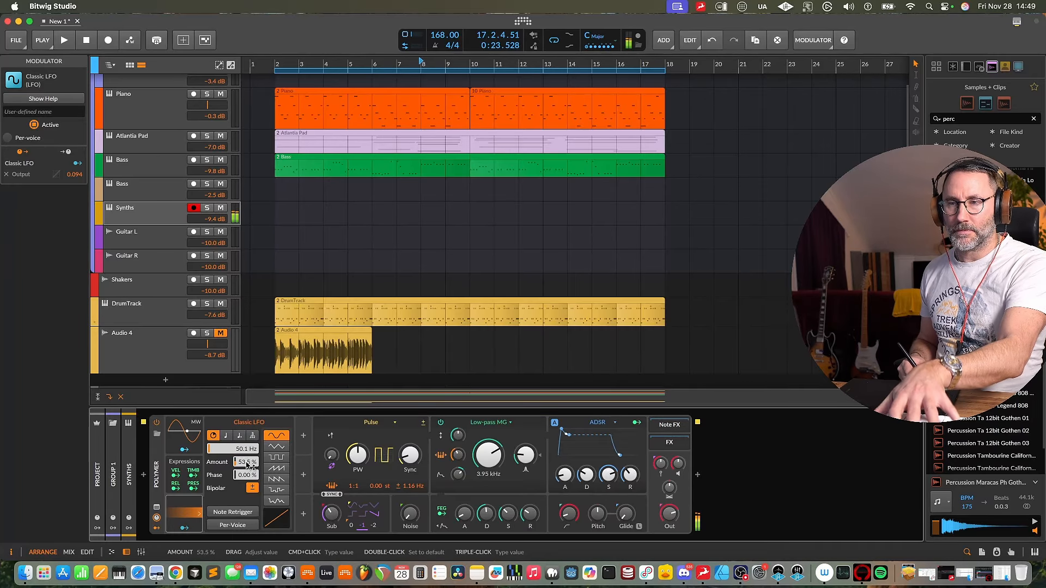
Compare Classic LFO amounts of 2.50% and 100%, settling on 57.5%
left_click_drag(249, 464, 248, 466)
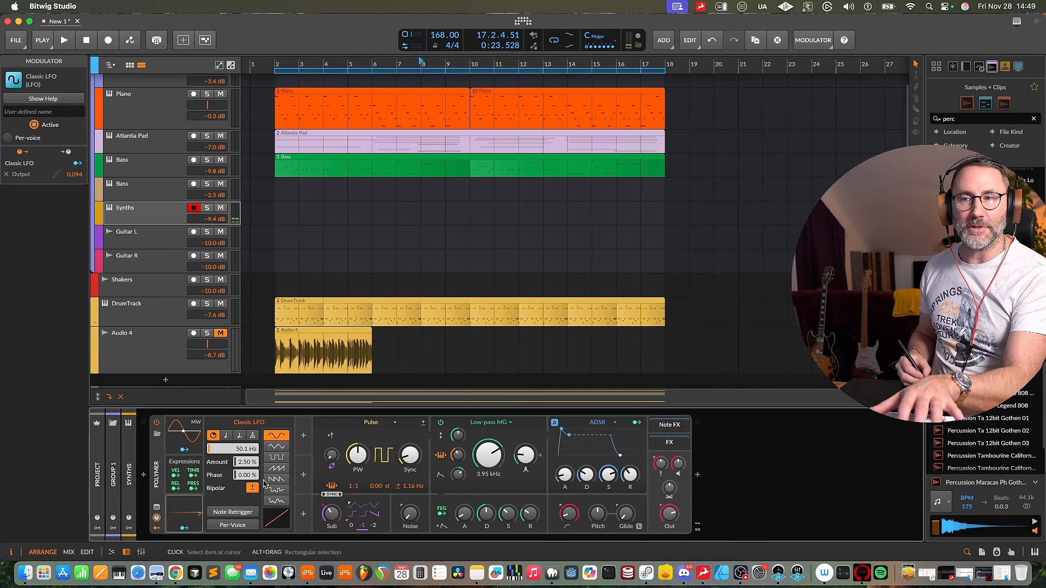
left_click_drag(240, 466, 260, 439)
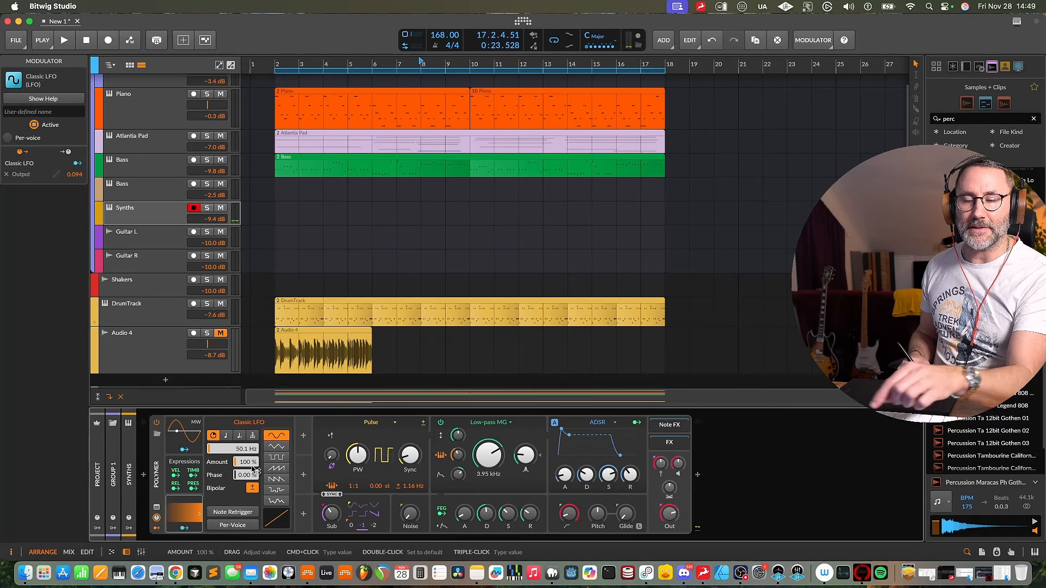
left_click_drag(262, 483, 244, 482)
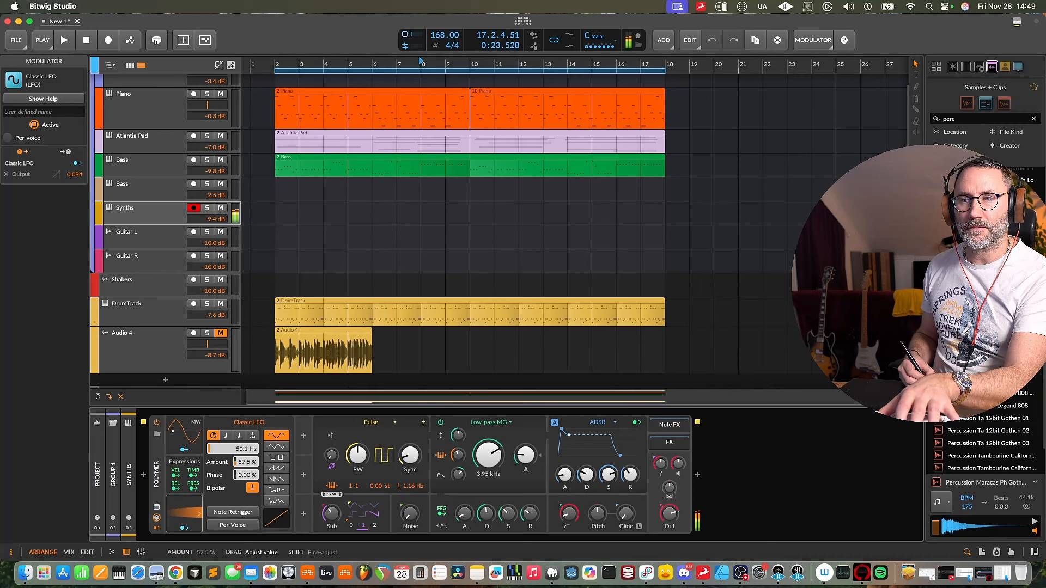
Raise the low-pass filter cutoff to 16.3 kHz and readjust the Classic LFO's amount to 57.5%
left_click_drag(488, 457, 488, 447)
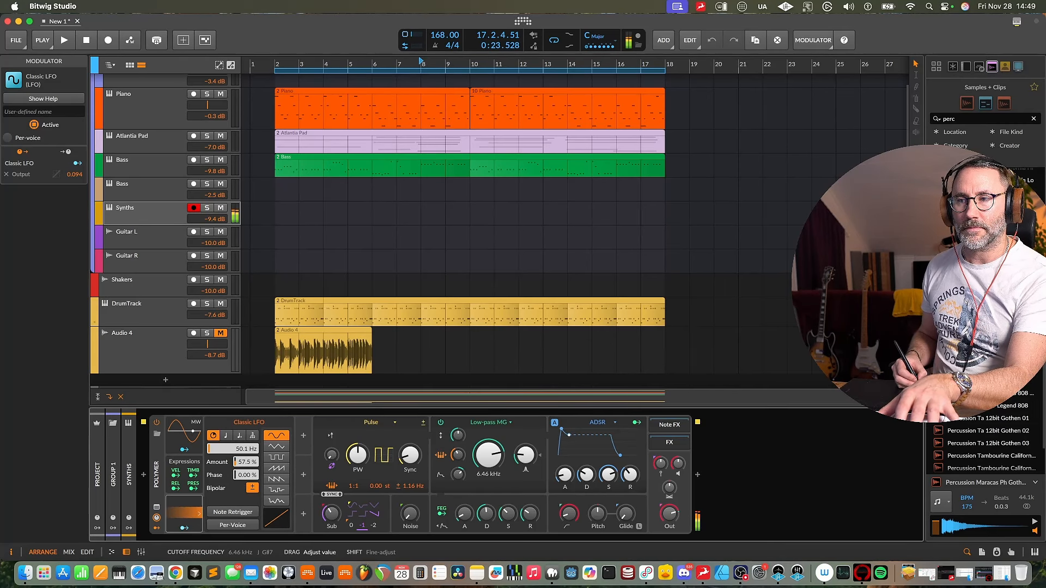
left_click_drag(245, 462, 245, 475)
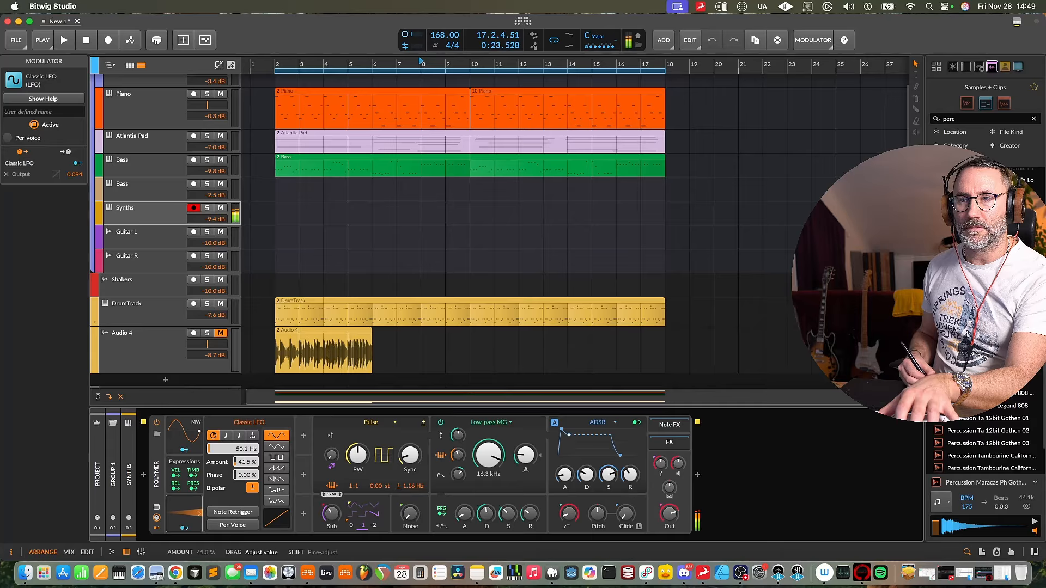
left_click_drag(245, 462, 216, 489)
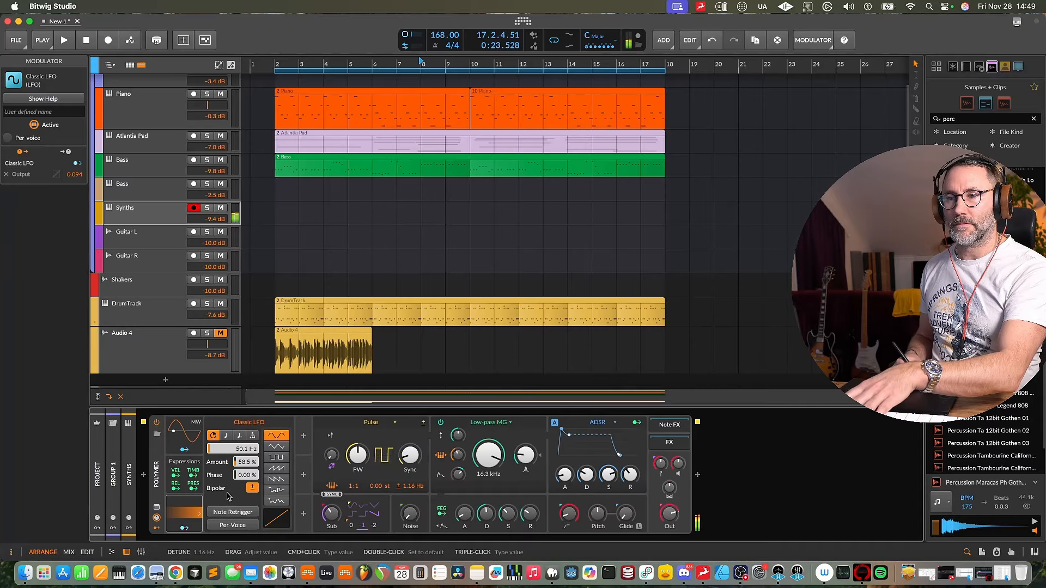
left_click_drag(245, 462, 246, 470)
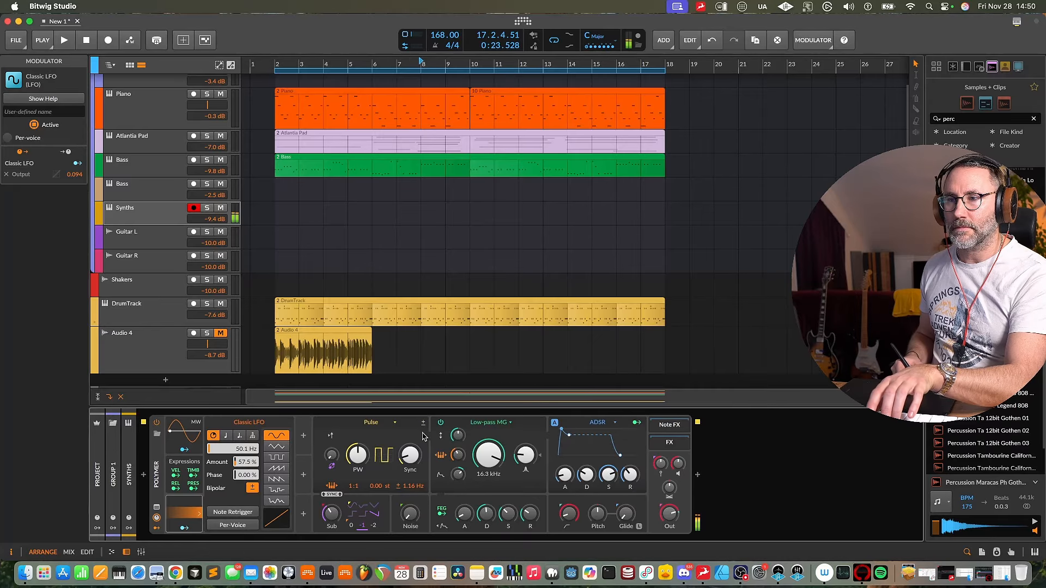
Try the Union oscillator, switch to Wavetable instead and raise its table index to about 64%
left_click(394, 424)
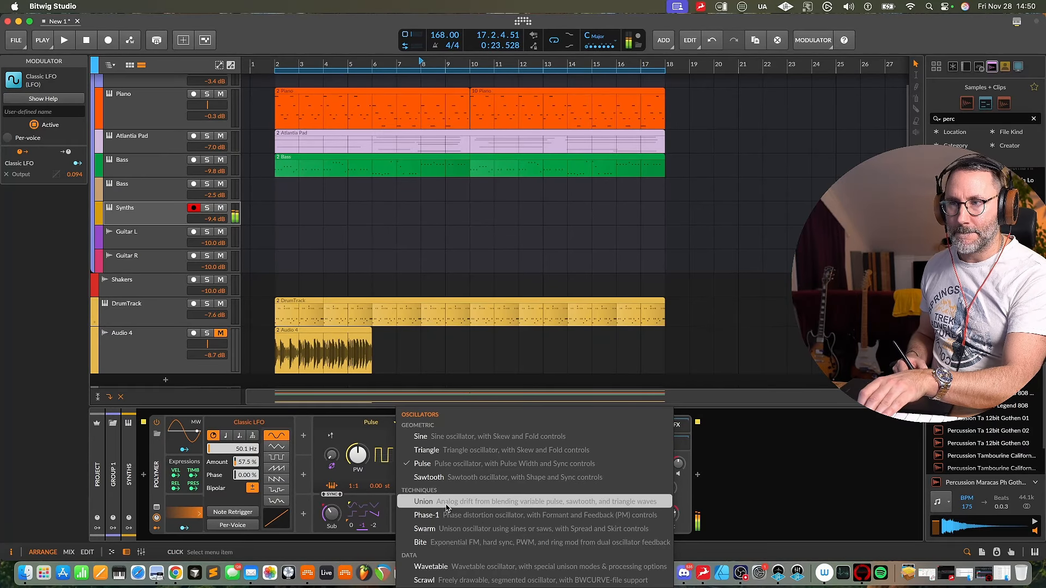
left_click(423, 502)
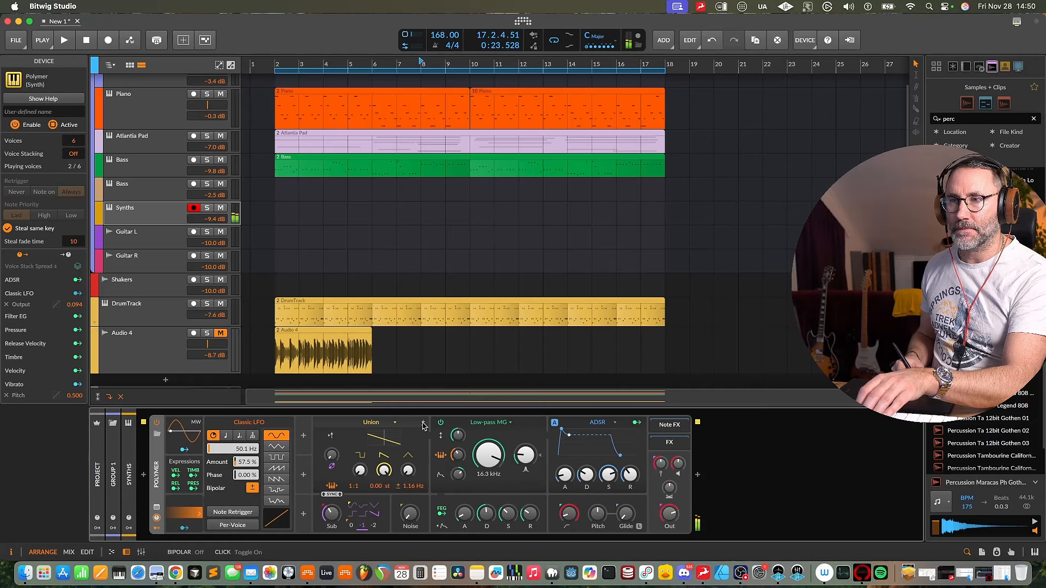
left_click(393, 424)
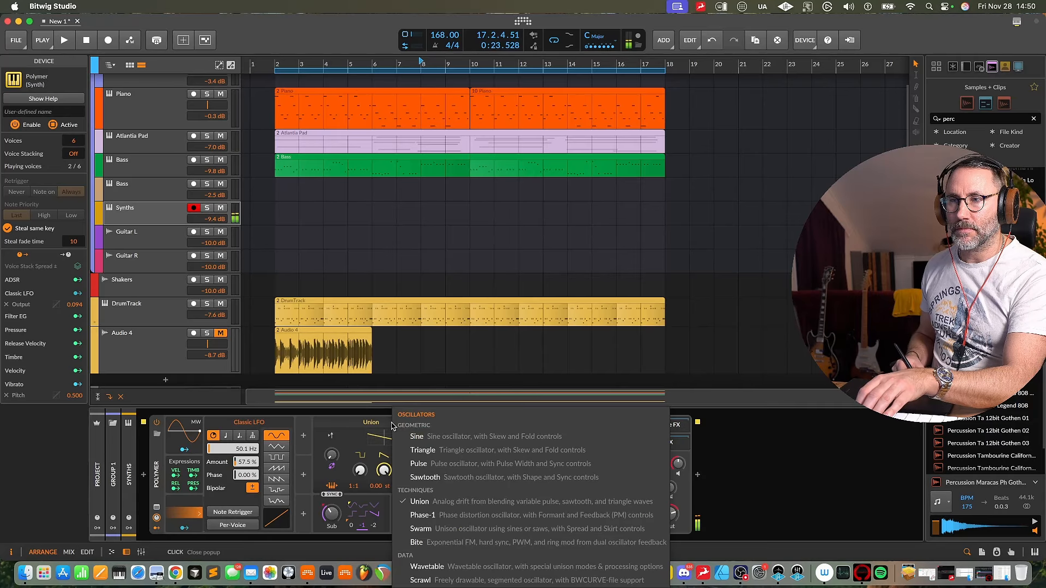
left_click(426, 566)
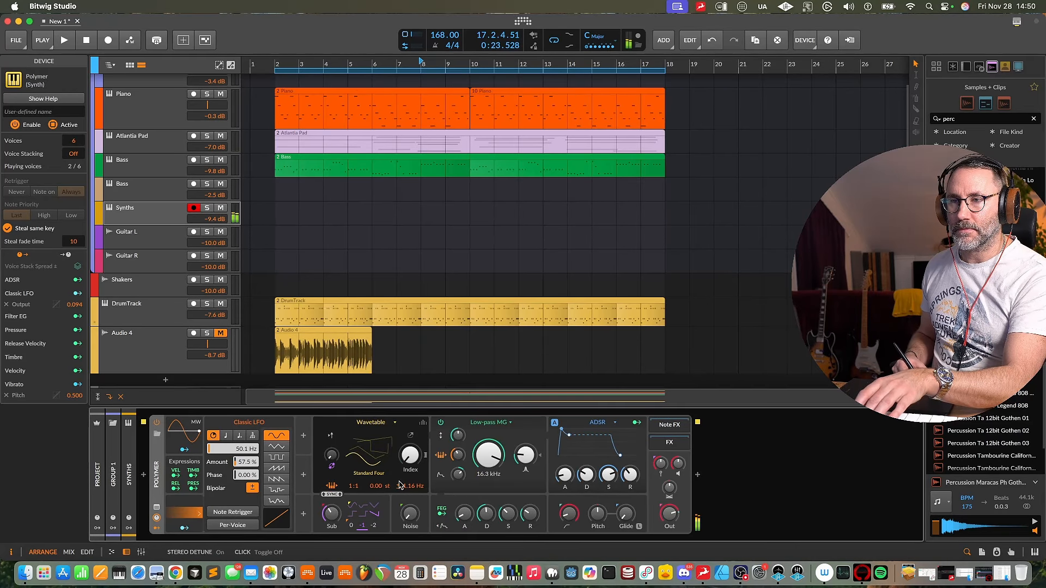
left_click_drag(406, 459, 447, 378)
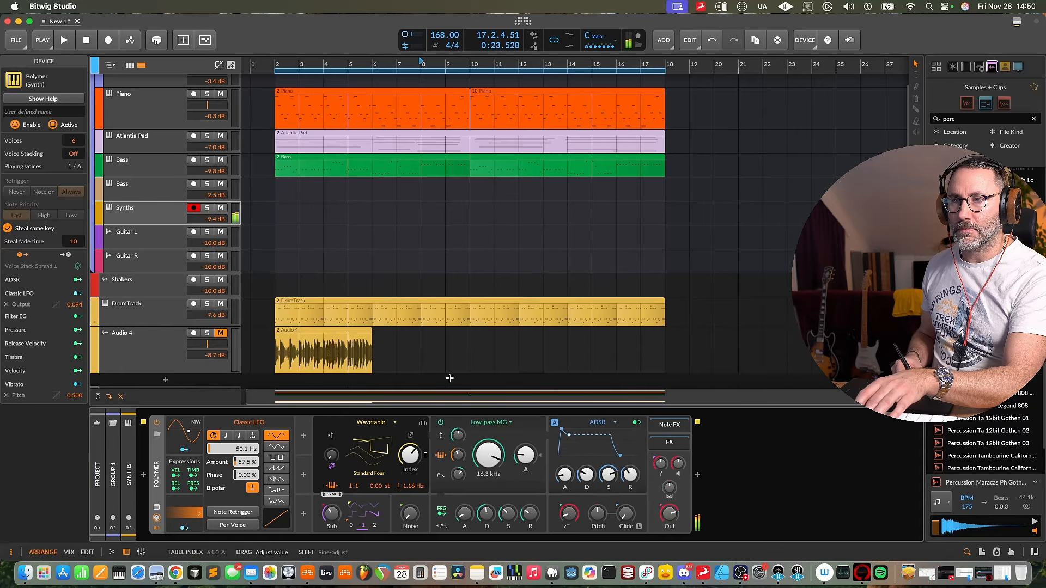
Open the Polymer oscillator's unison settings, set unison to 3 voices and adjust its detune
left_click(423, 423)
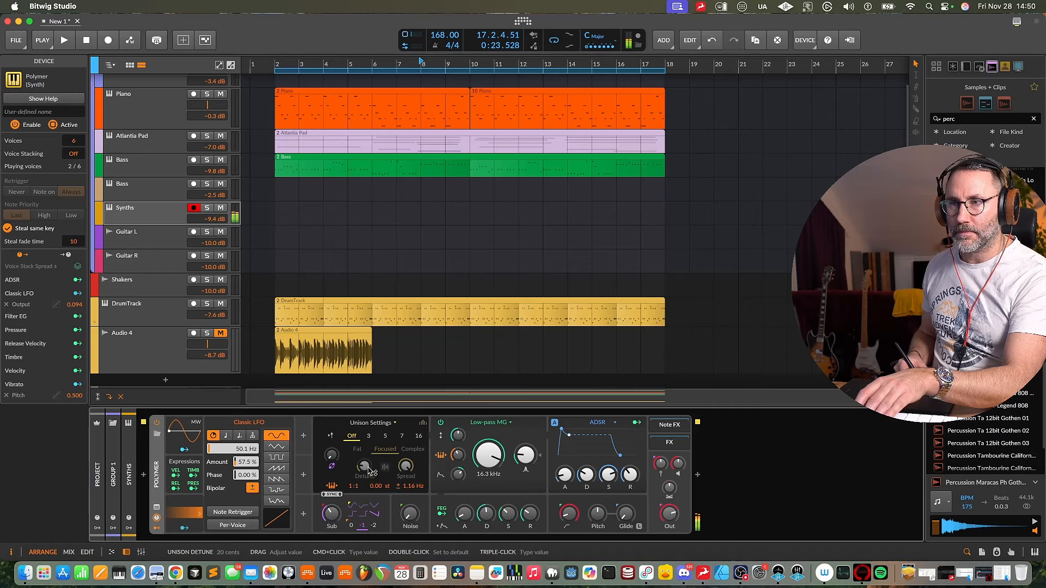
left_click(368, 435)
left_click_drag(364, 467, 364, 467)
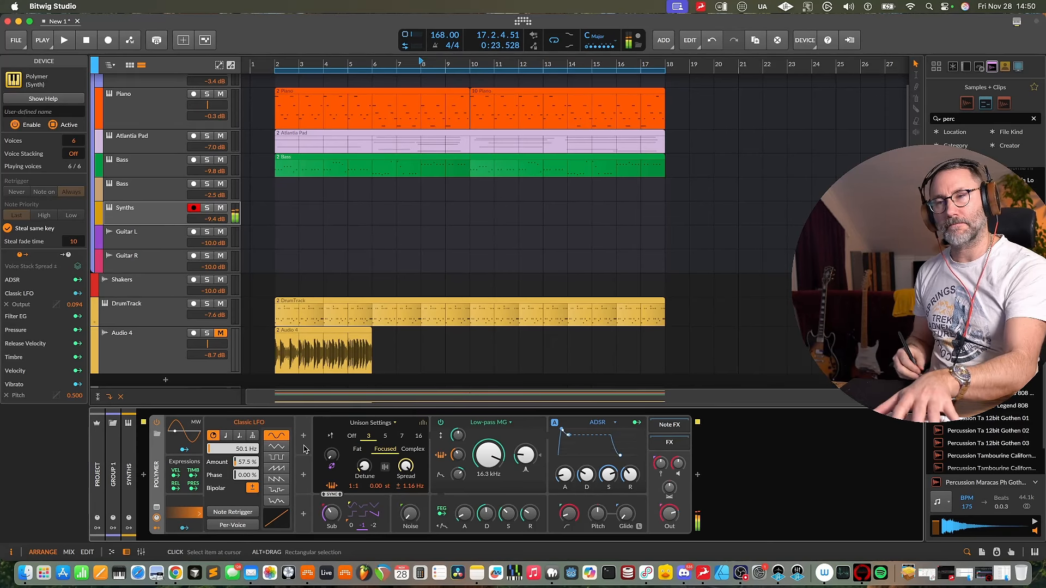
Compare the sound with the Classic LFO's amount at 0% and raised again, settling on 57.0%
left_click_drag(240, 462, 240, 490)
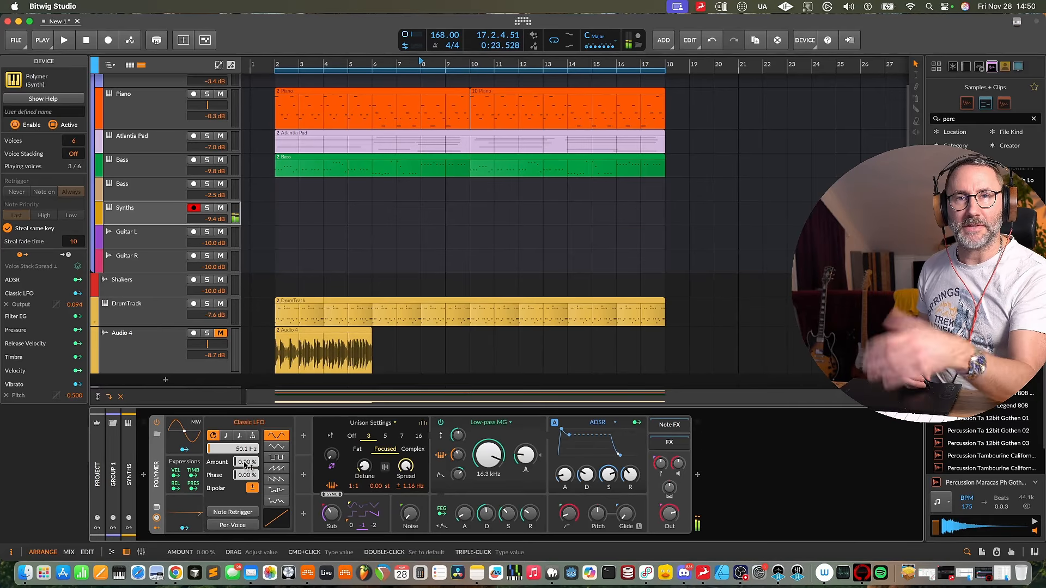
left_click_drag(248, 467, 249, 463)
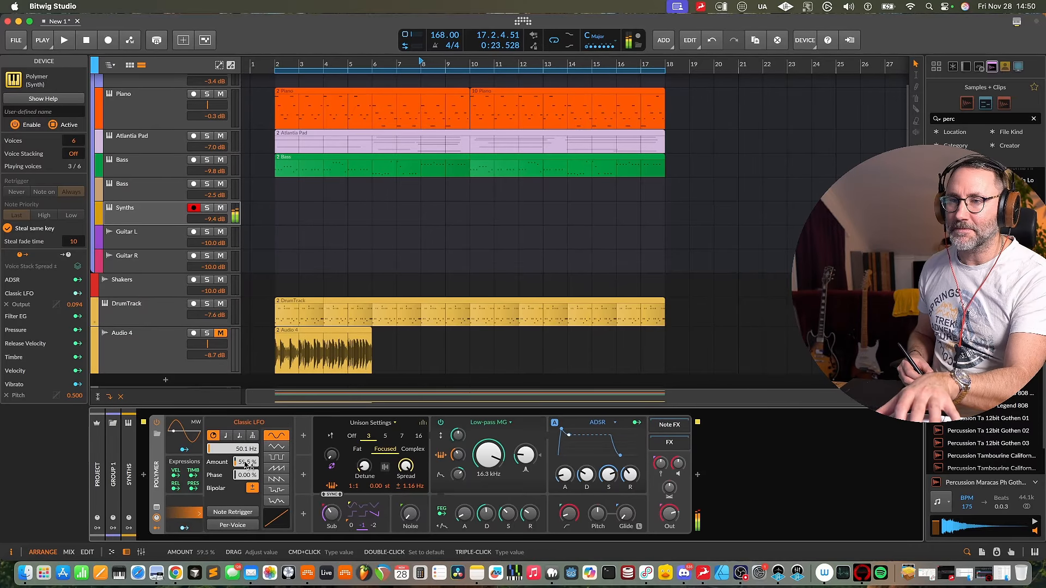
left_click_drag(246, 462, 245, 466)
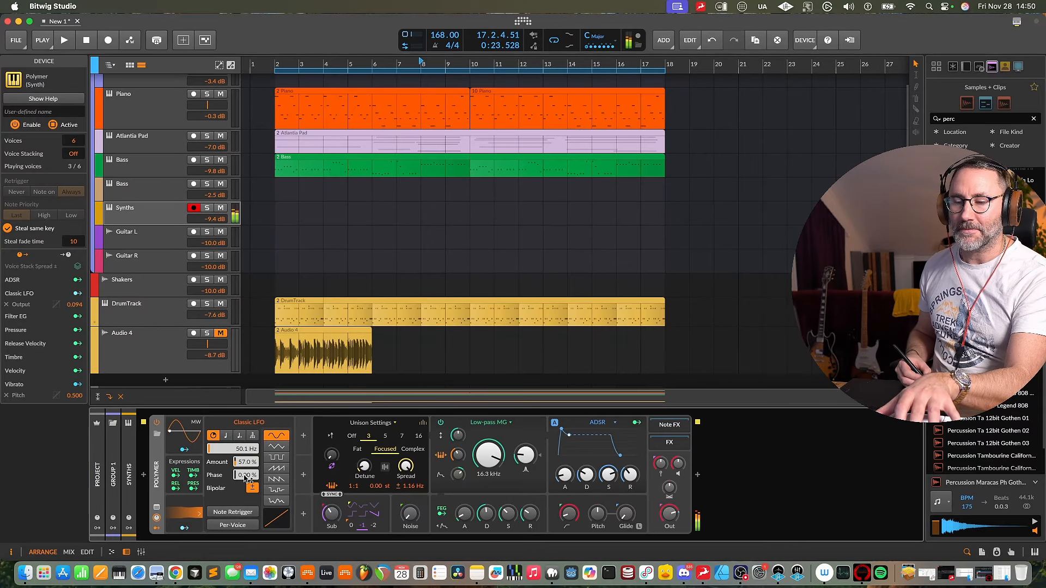
Lower the low-pass filter cutoff to 4.19 kHz and use Focused unison with 5 voices and an oscillator detune of 1.48 Hz
left_click(385, 448)
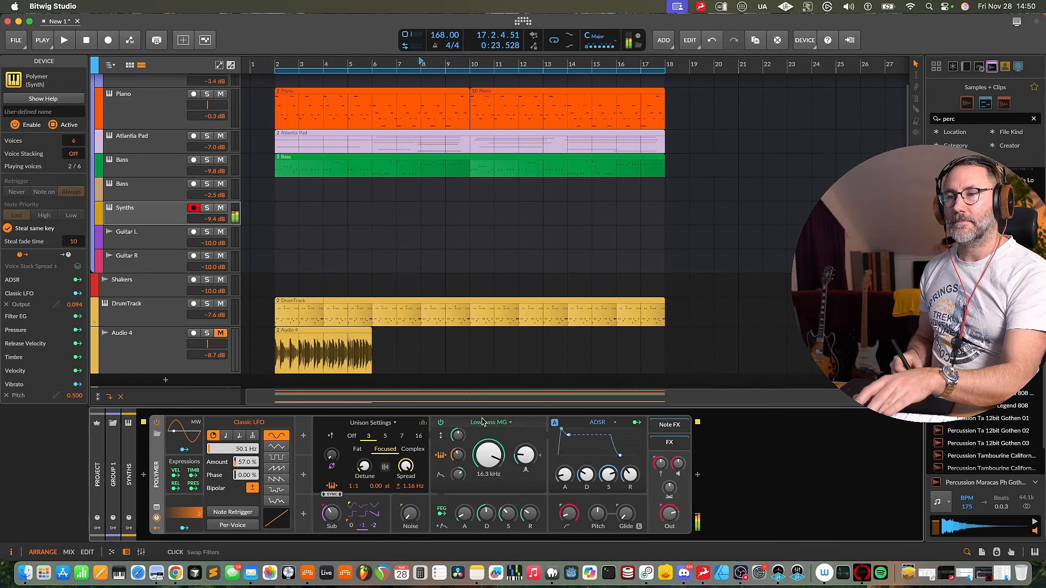
left_click_drag(498, 460, 410, 480)
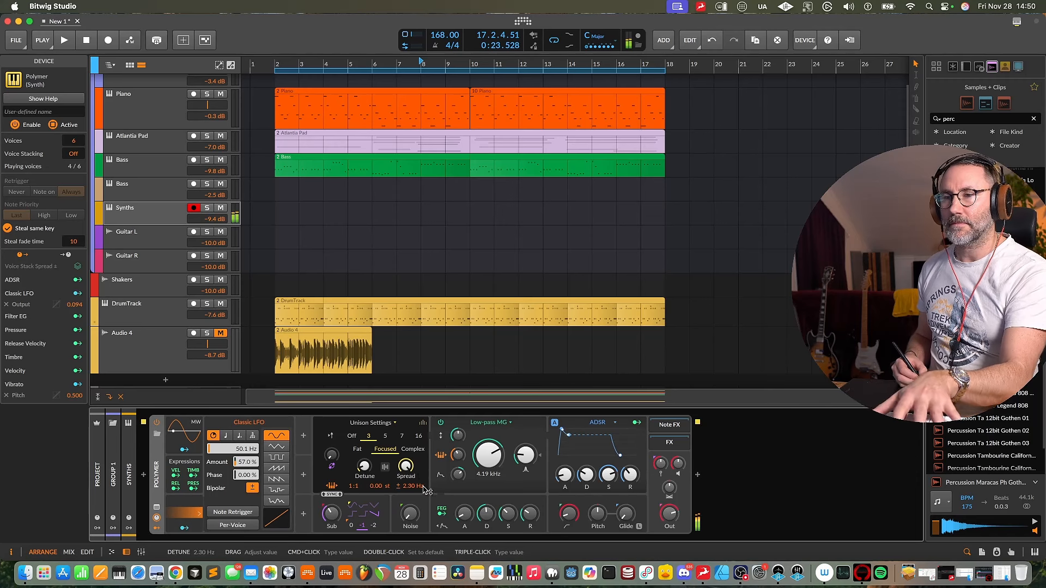
left_click(385, 435)
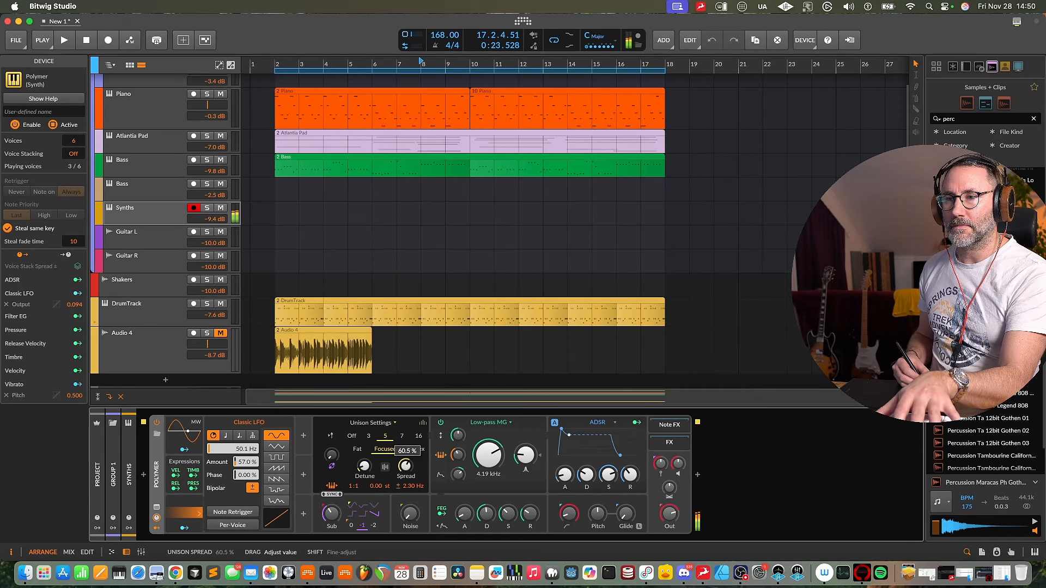
left_click_drag(409, 486, 409, 488)
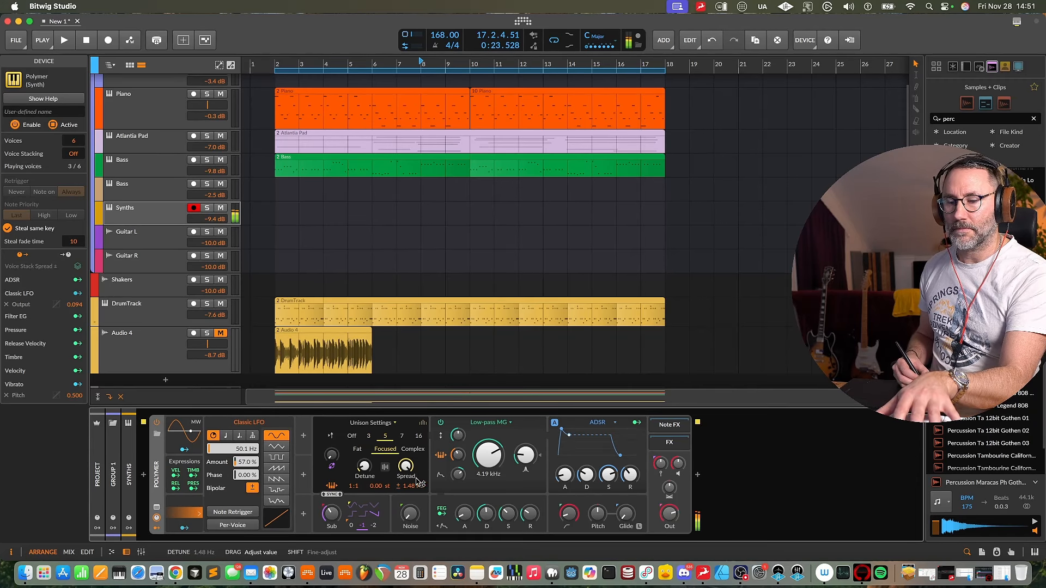
Find ValhallaSupermassive among the audio effects and insert it after Polymer on the Synths track
left_click(698, 475)
type("del")
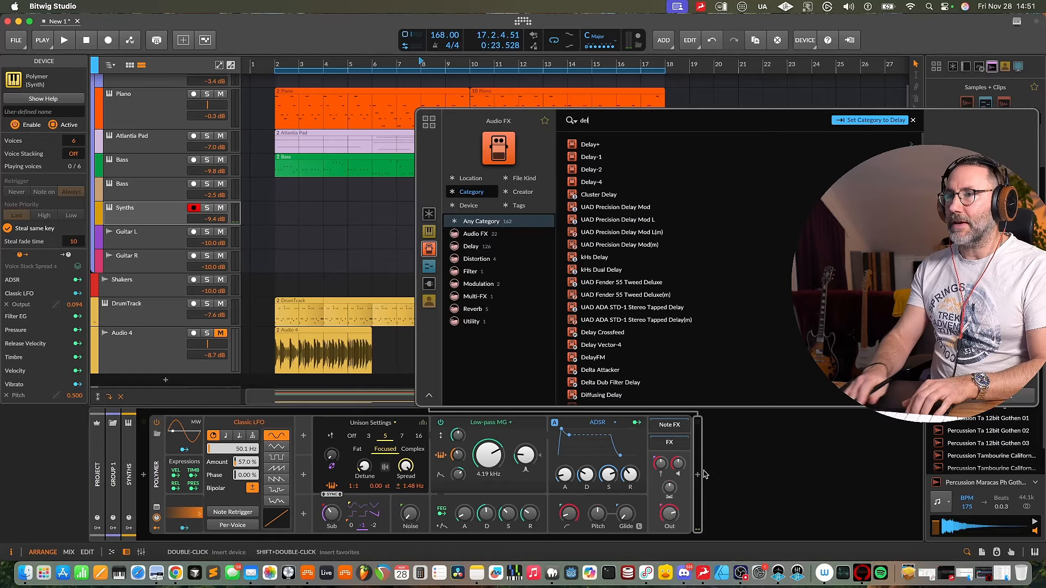
key("BackSpace")
key("BackSpace")
key("BackSpace")
type("va")
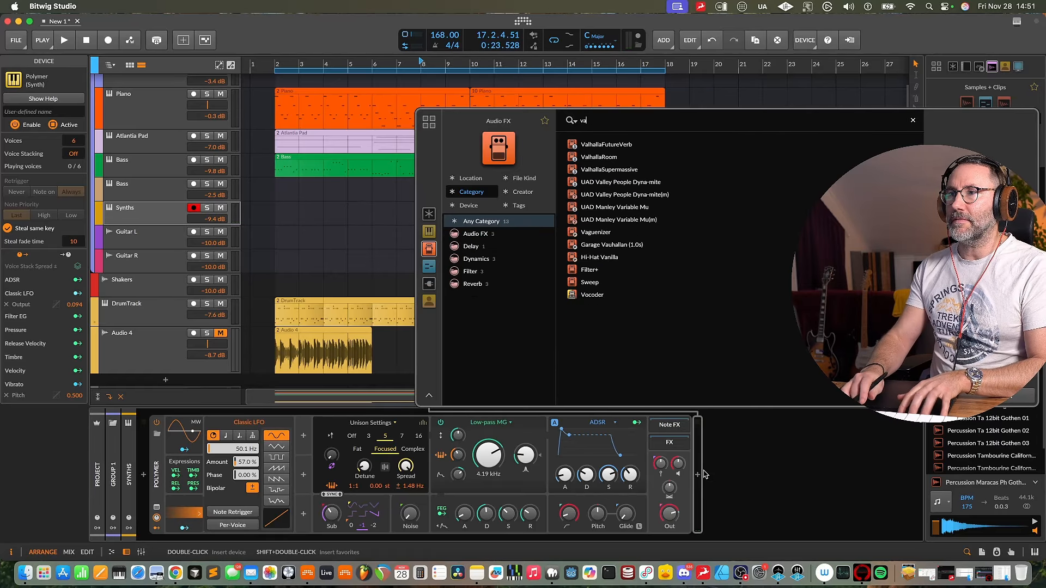
type("l")
key("Down")
key("Down")
key("Down")
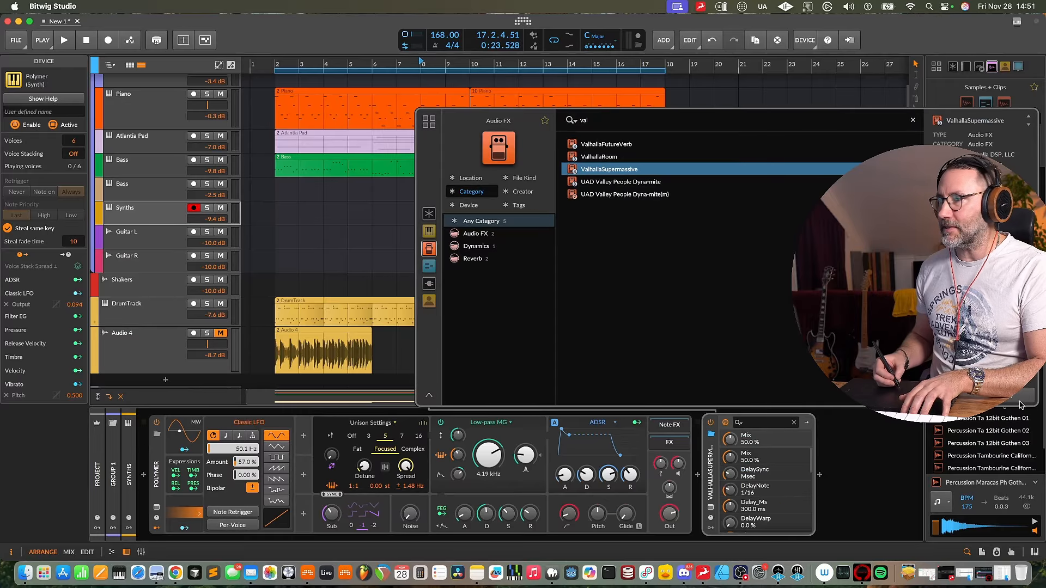
key("Return")
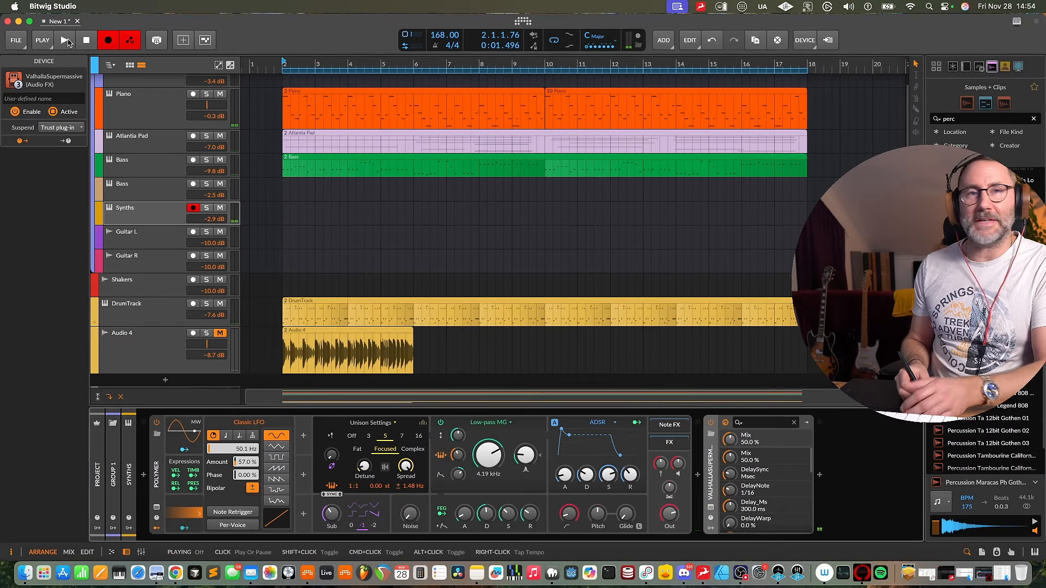
Record a melody on the Synths track from bar 2 to bar 18 and lower the track's volume to -8.0 dB
left_click(66, 41)
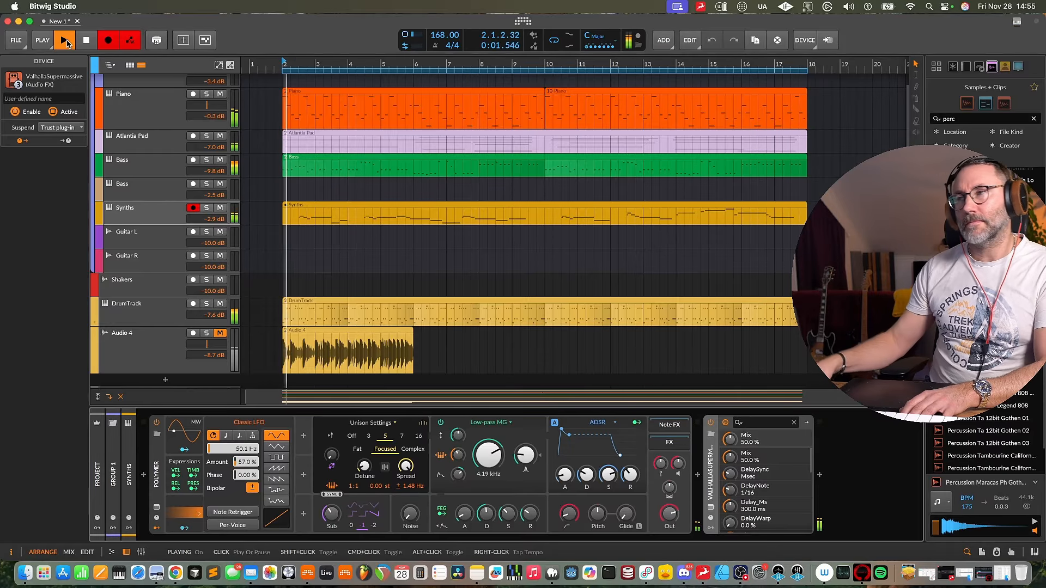
left_click(108, 40)
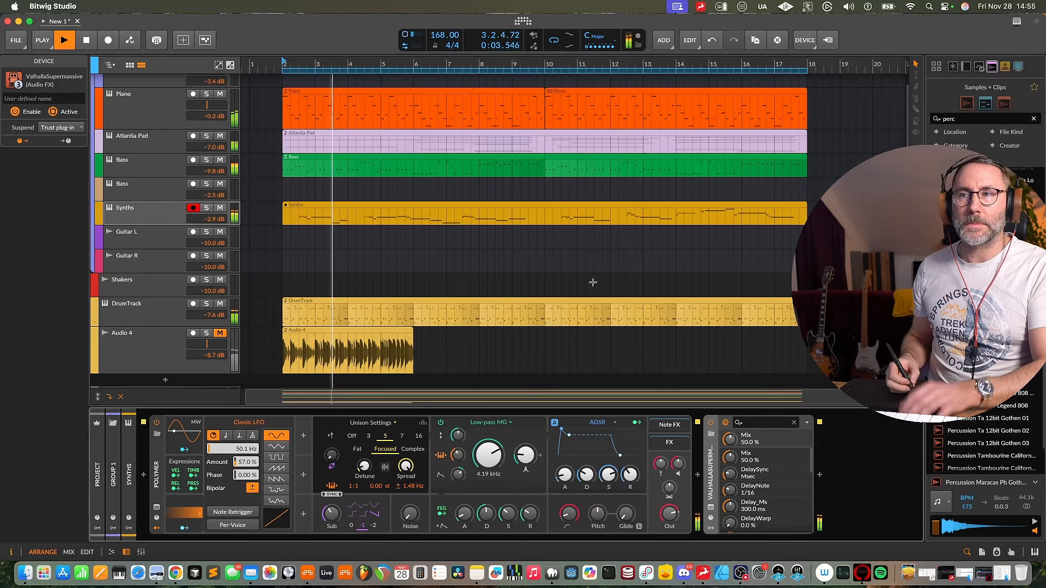
left_click_drag(210, 219, 209, 228)
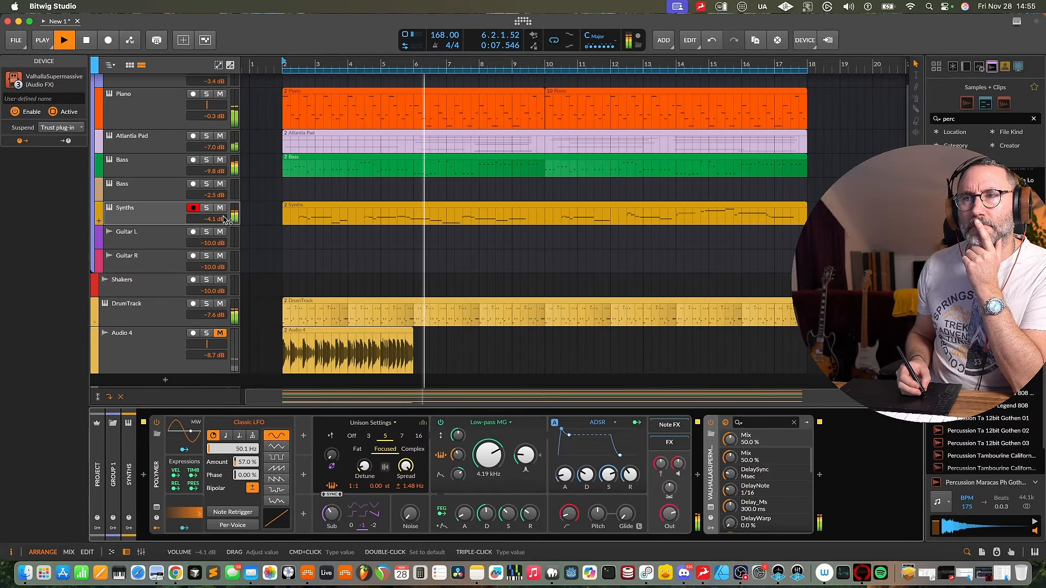
left_click_drag(225, 219, 233, 219)
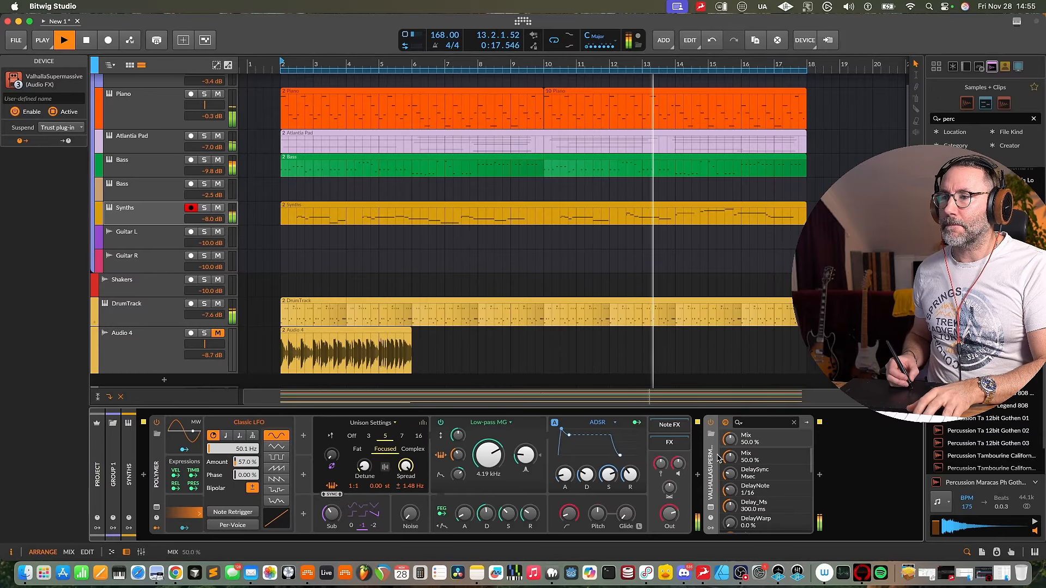
Replace ValhallaSupermassive on the Synths track with an EQ-5 after Polymer
key("Delete")
left_click(698, 475)
type("e")
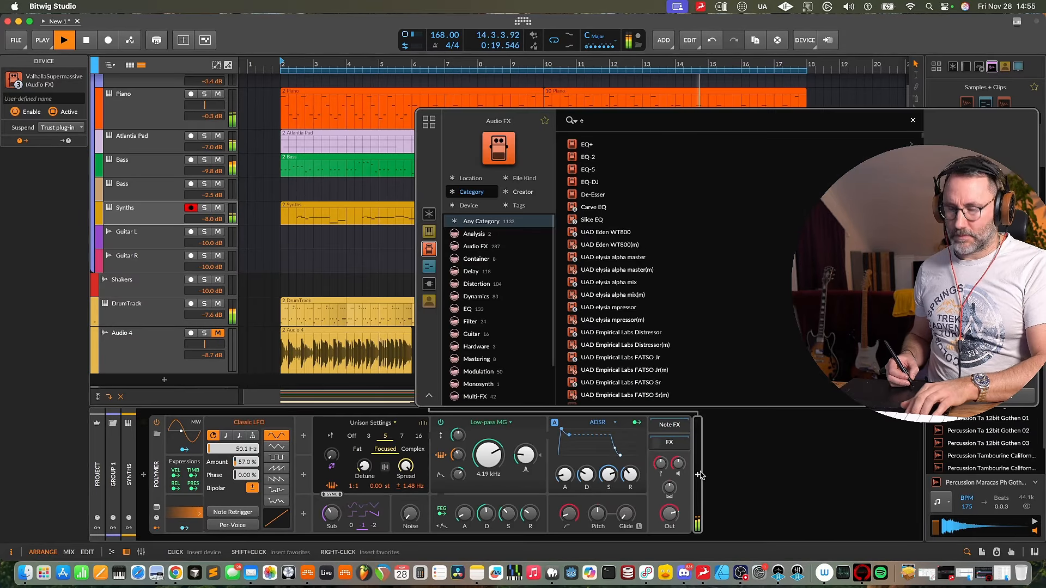
type("q")
double_click(594, 172)
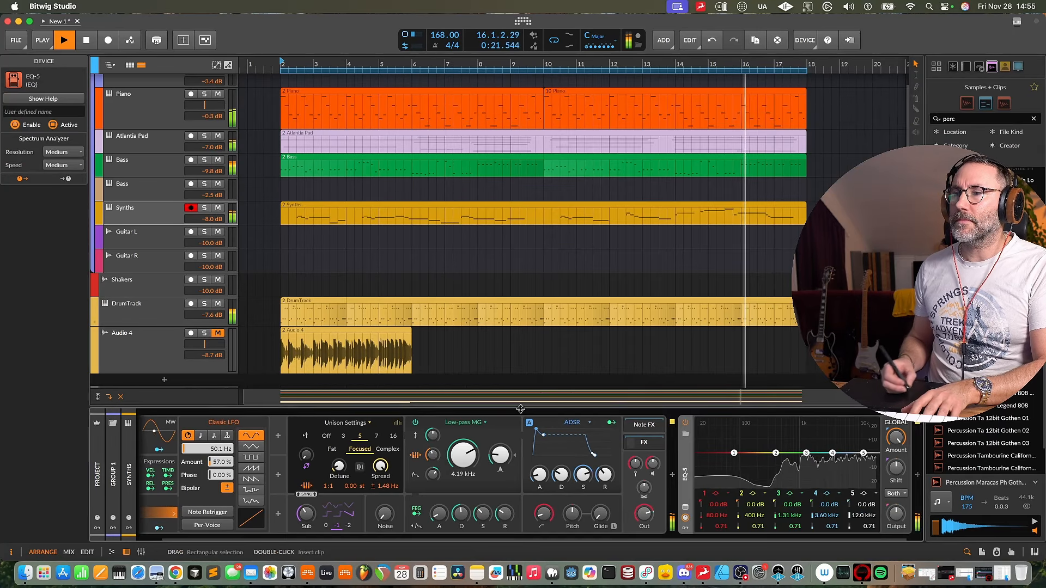
Make EQ-5 band 1 a 4-pole high-pass at 294 Hz and band 5 a low-pass at 5.41 kHz, checking during playback
left_click(726, 492)
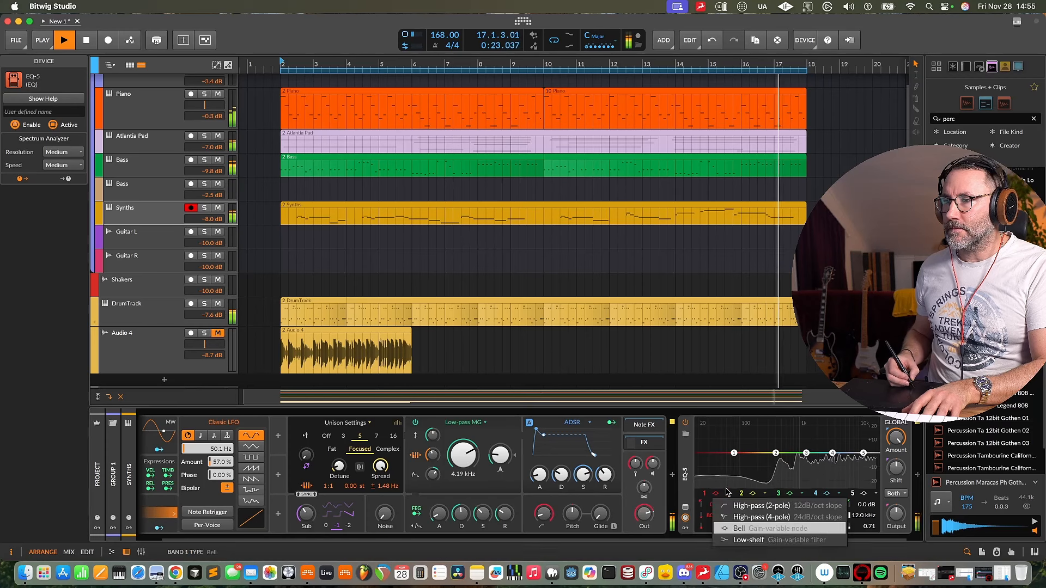
left_click(743, 517)
left_click_drag(733, 453, 845, 467)
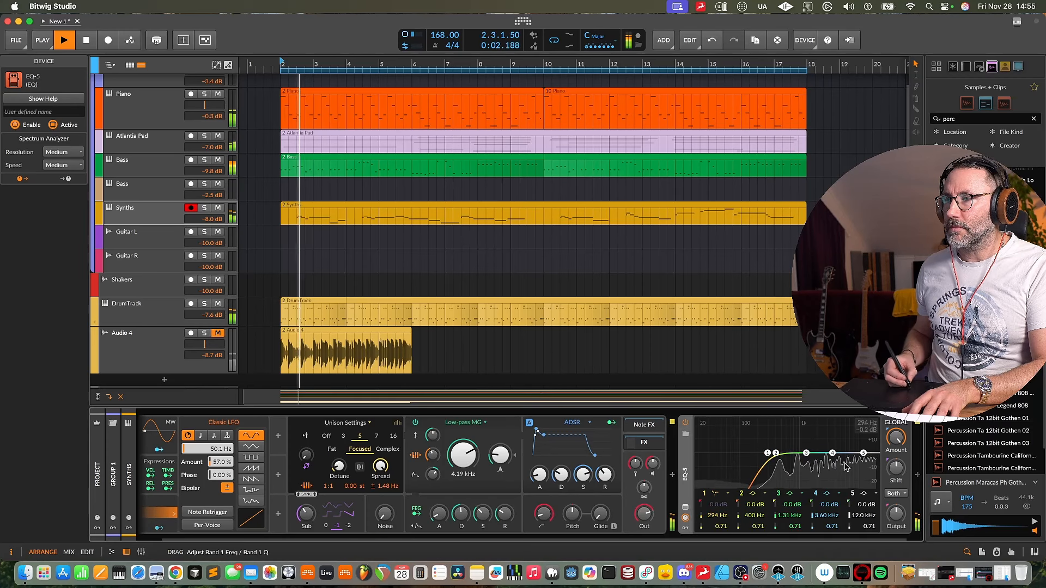
left_click(863, 493)
left_click(880, 517)
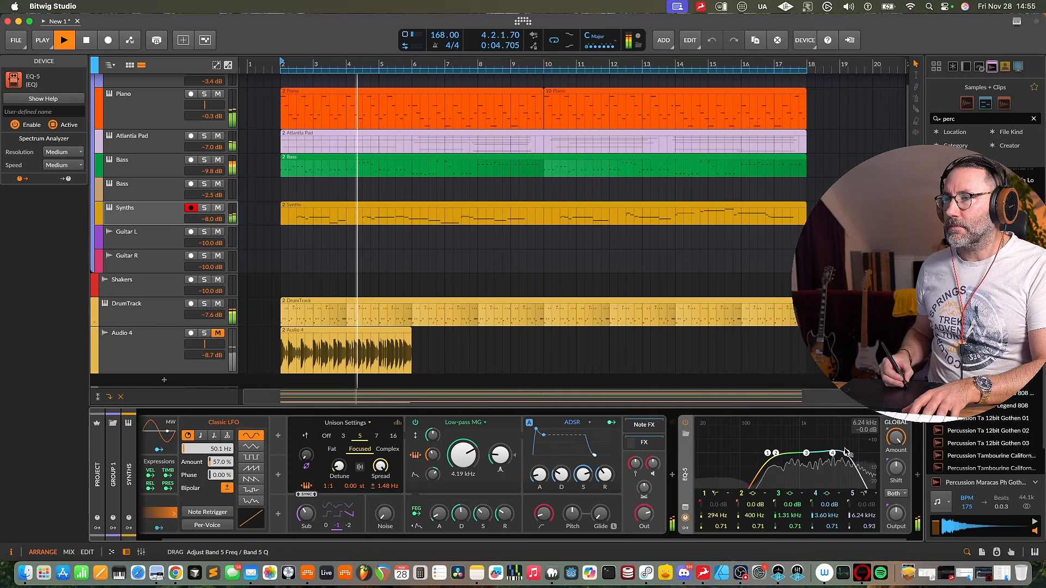
left_click_drag(845, 450, 842, 450)
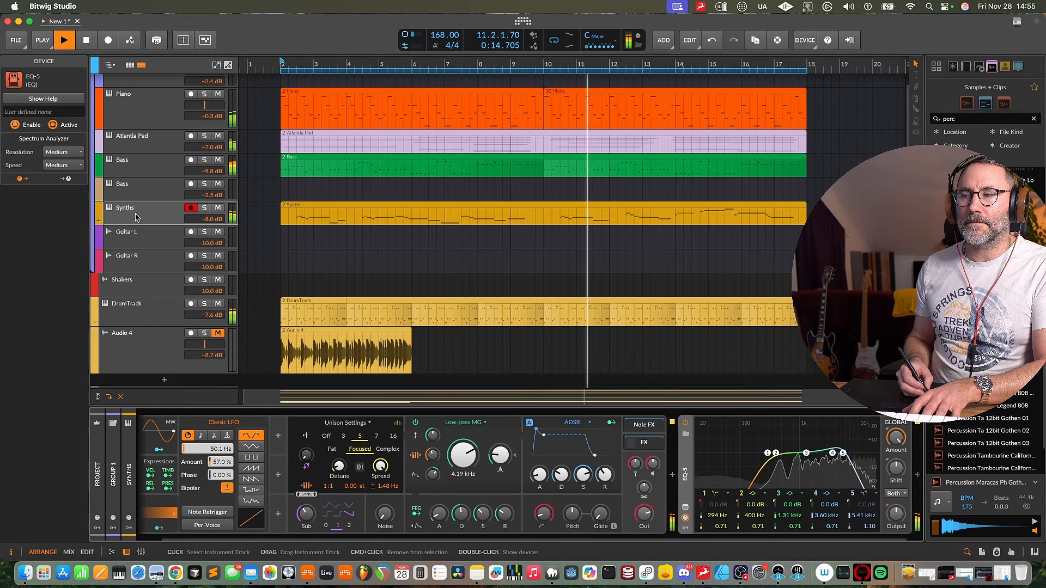
key("space")
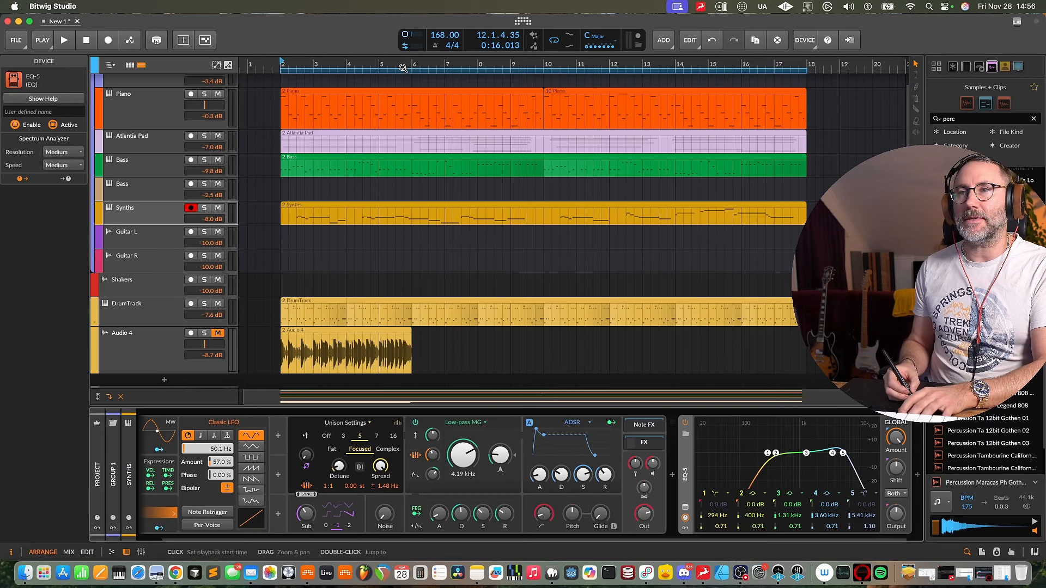
Finish recording the Guitar L take at the end of the arrangement and play the recording back
left_click_drag(315, 67, 299, 56)
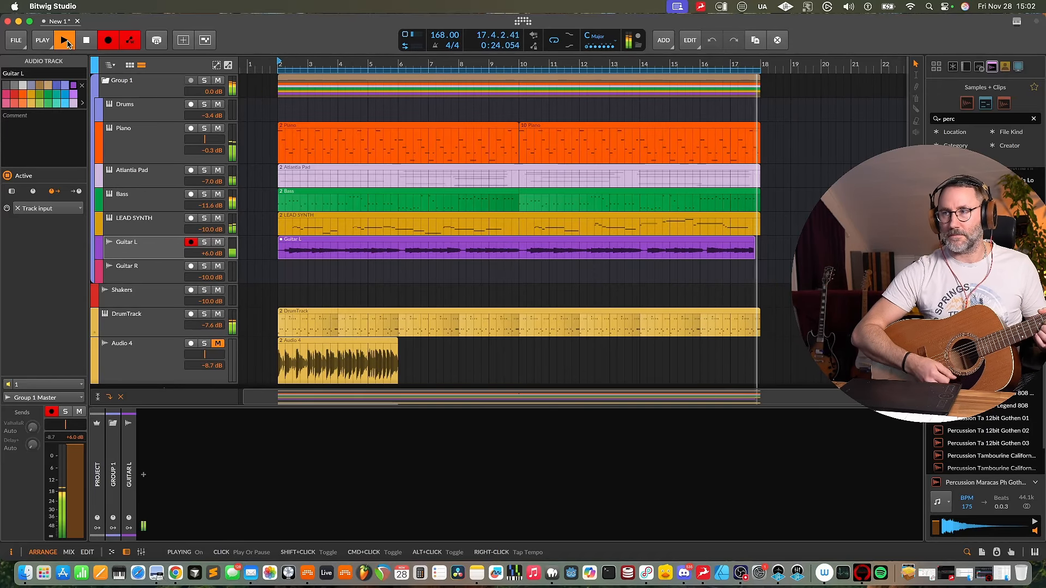
key("space")
key("space")
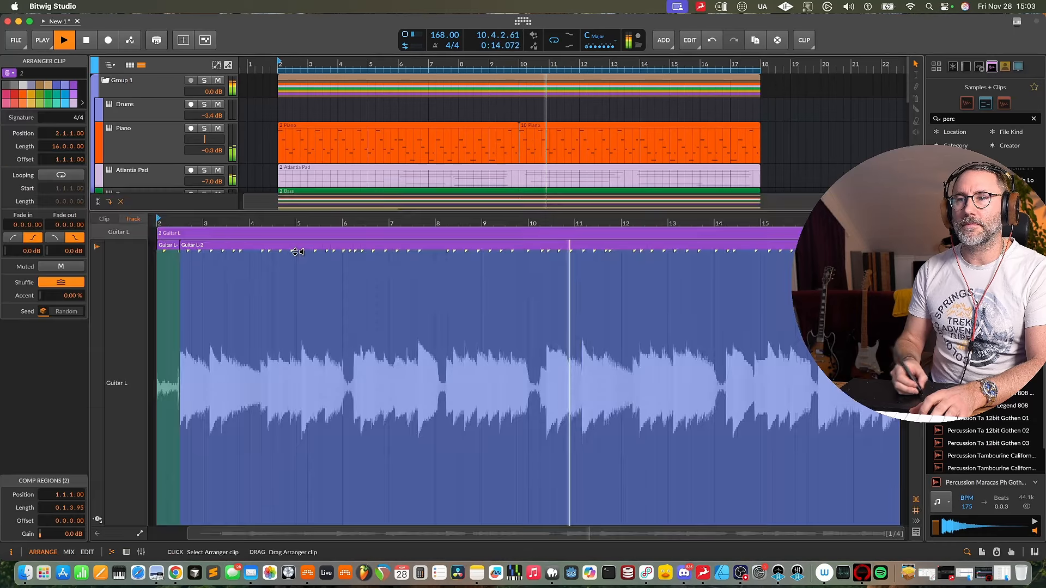
Open the takes of the Guitar L clip, extend Take 1 back towards the clip's start and delete Take 2
double_click(291, 250)
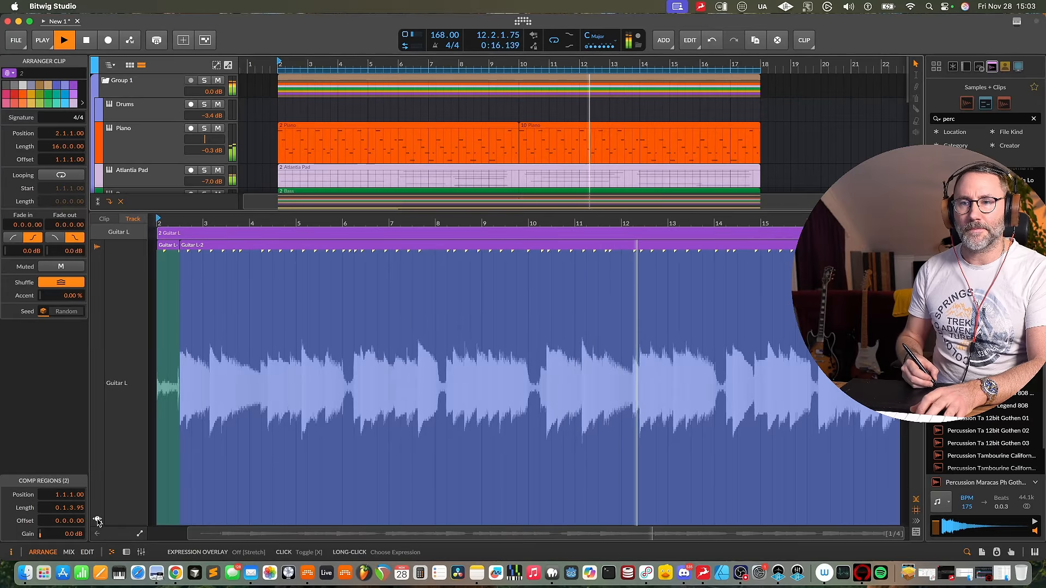
left_click(97, 520)
left_click(97, 520)
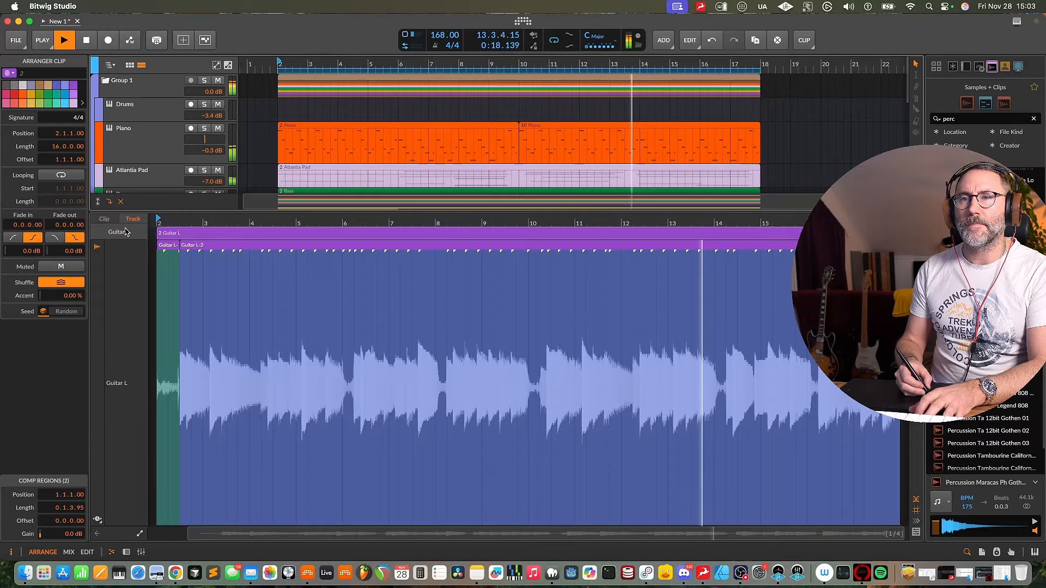
left_click(104, 219)
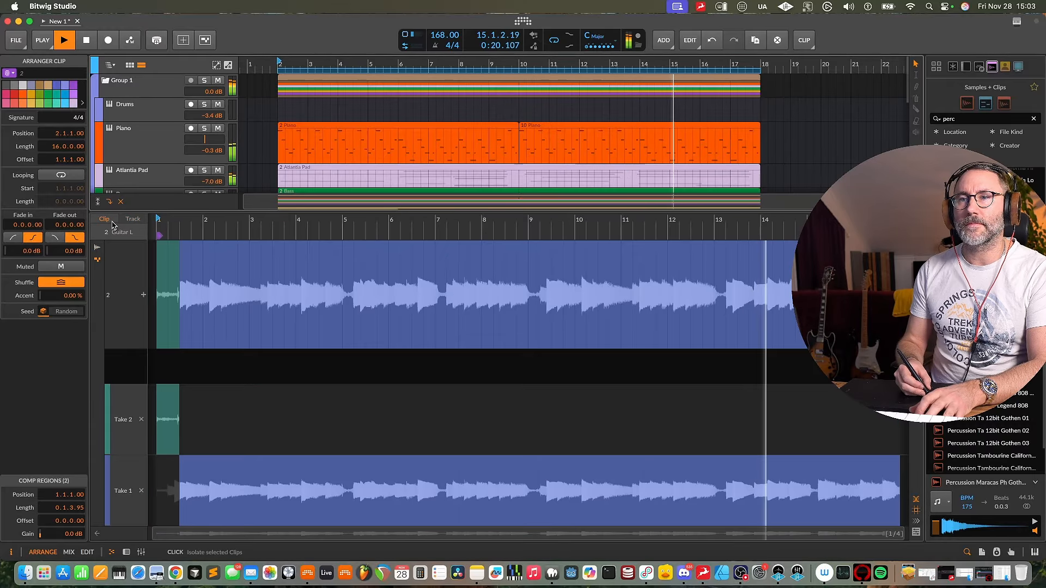
left_click_drag(179, 493, 145, 493)
key("space")
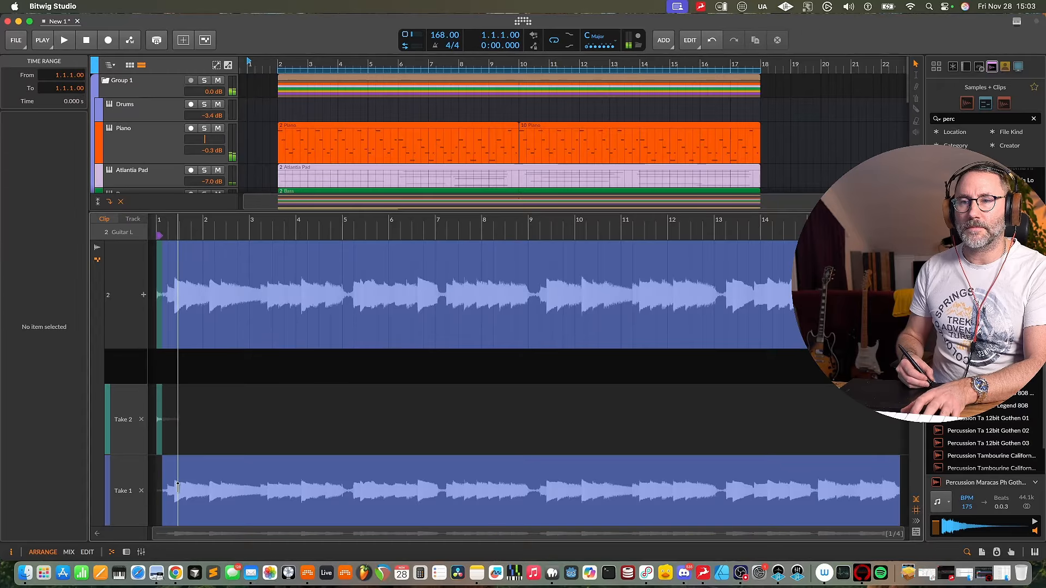
left_click(141, 420)
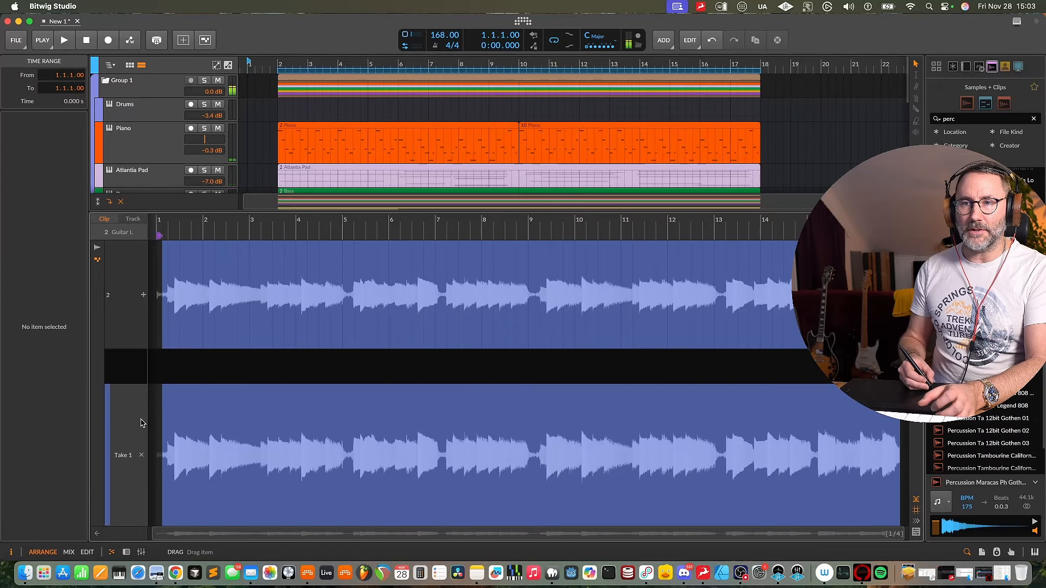
left_click(164, 469)
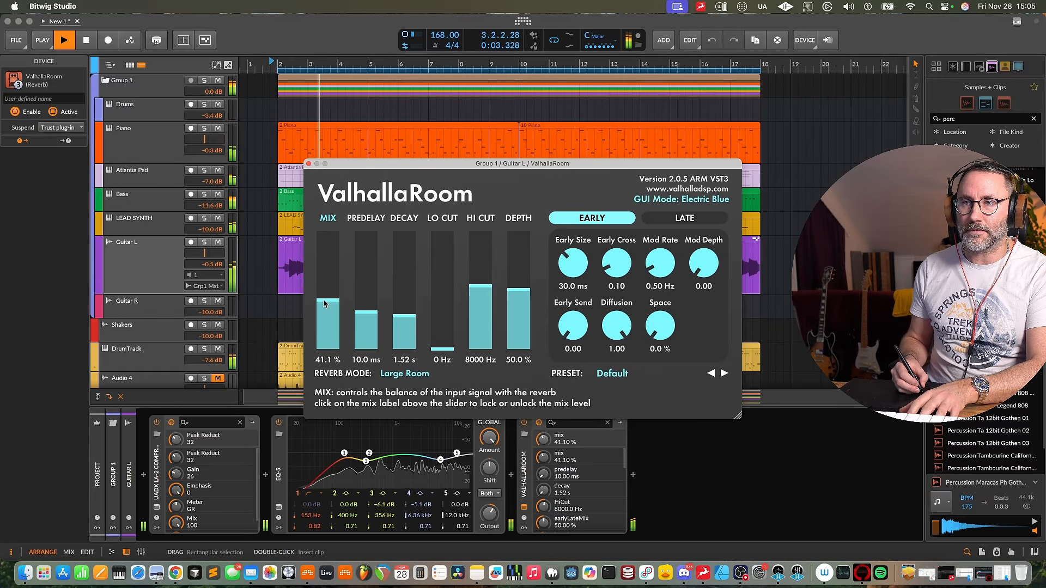
Set the ValhallaRoom reverb on Guitar L to a 49.3% mix and a 1.10 s decay
left_click_drag(324, 300, 324, 300)
left_click_drag(405, 317, 406, 319)
left_click_drag(327, 300, 327, 290)
Check Guitar L by toggling its solo, lower the ValhallaRoom high cut to 7560 Hz and stop playback
left_click(204, 243)
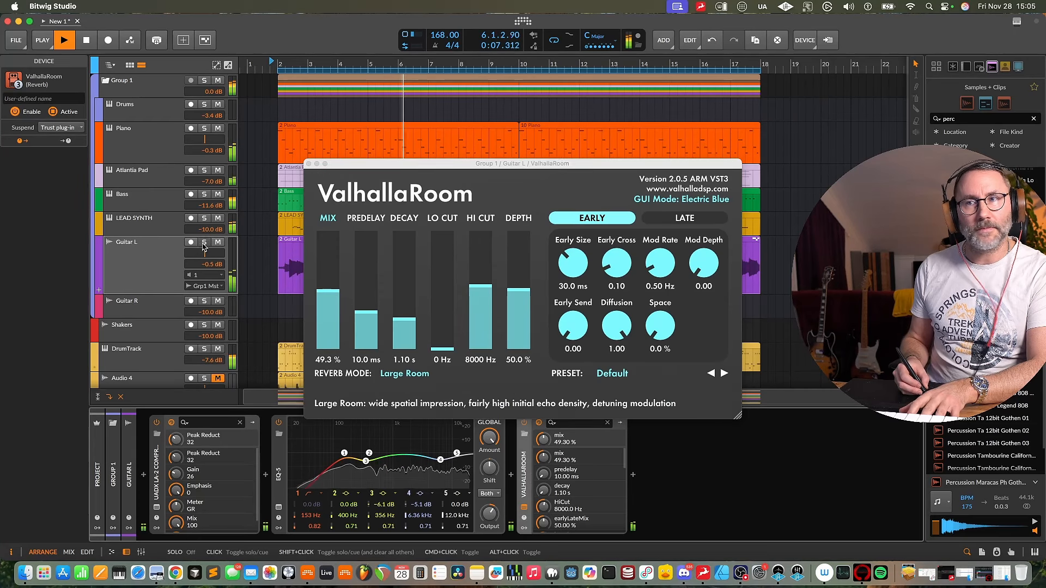
left_click(204, 243)
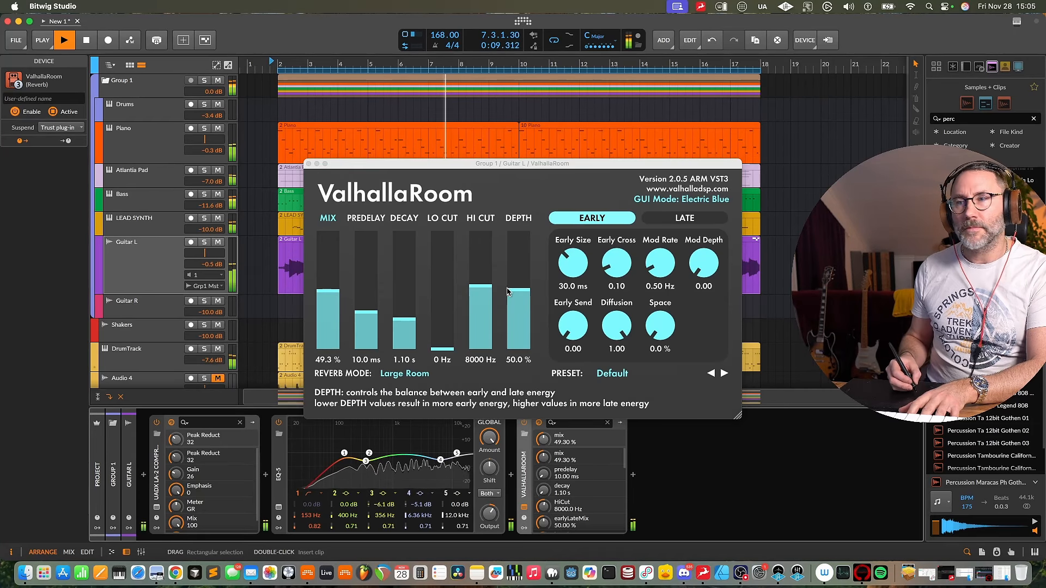
left_click_drag(480, 286, 462, 291)
key("space")
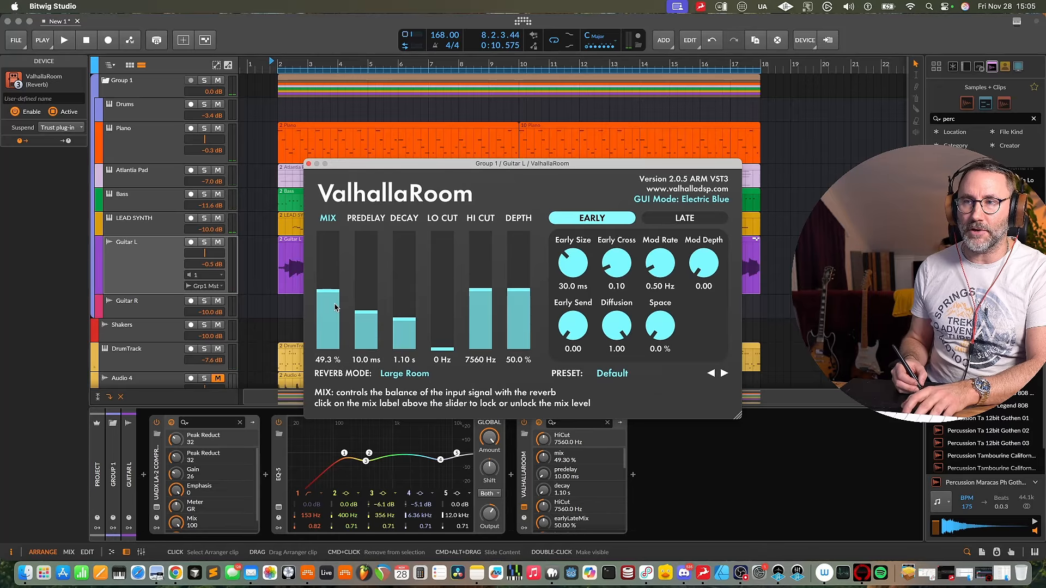
Play the arrangement with Guitar L soloed and shorten the ValhallaRoom decay to 0.88 s
key("space")
left_click(204, 242)
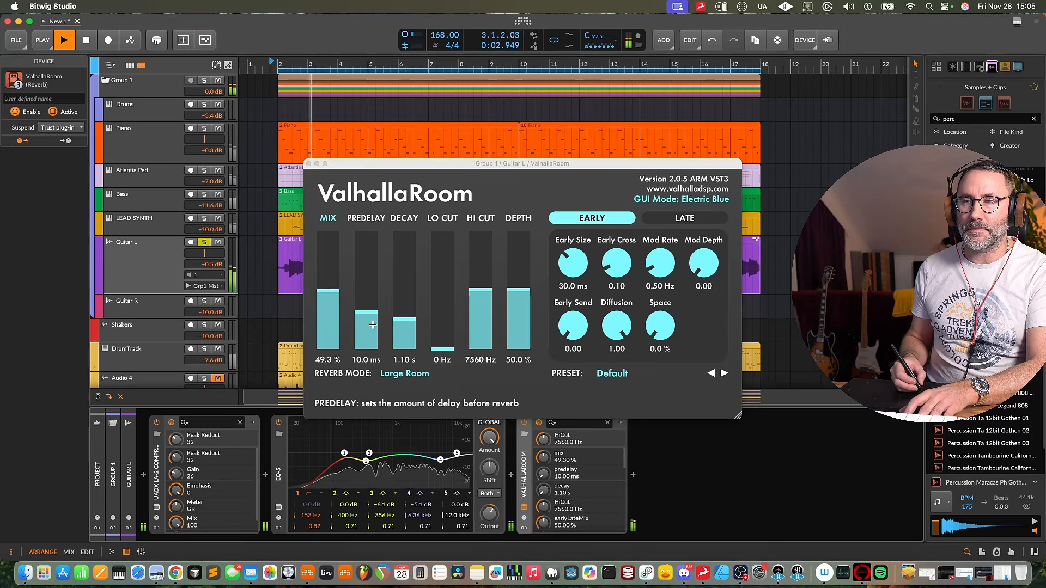
left_click_drag(409, 318, 409, 319)
Audition the Bright Room and Dark Room reverb modes, choose Dense Room, and return to the full mix with the reverb window closed
left_click(404, 374)
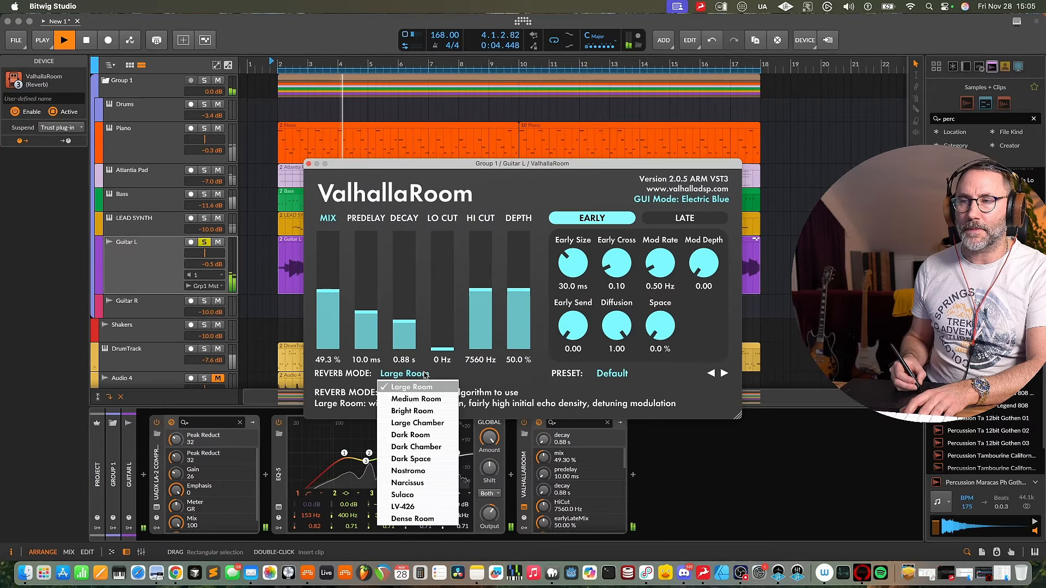
left_click(430, 411)
left_click(405, 373)
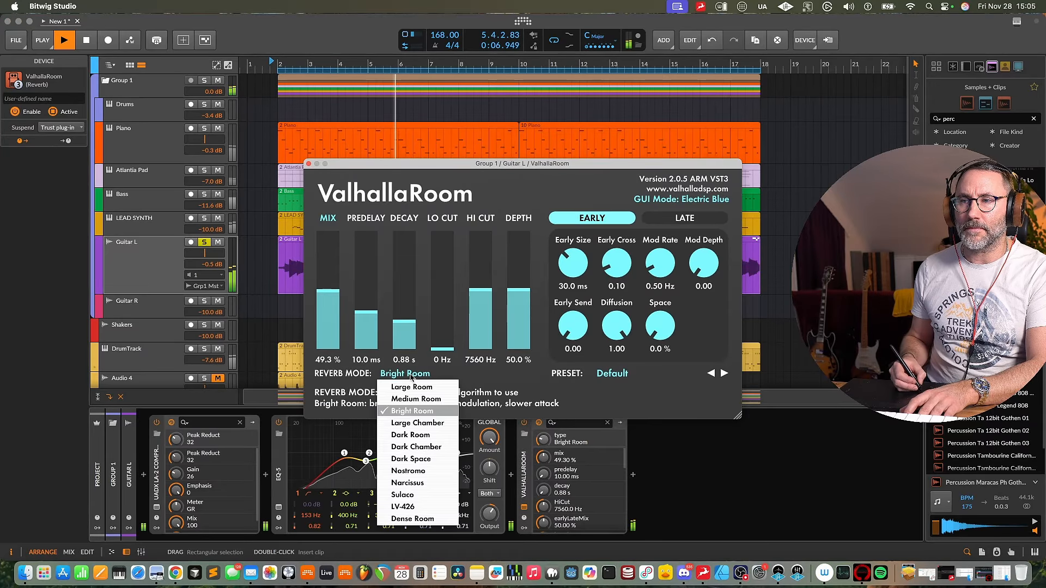
left_click(428, 434)
left_click(408, 374)
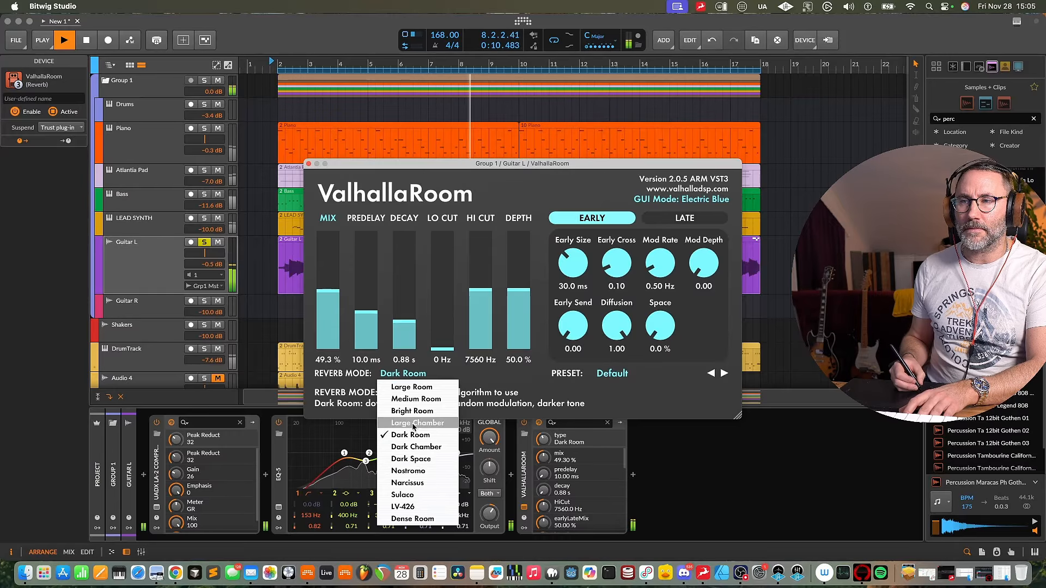
left_click(432, 522)
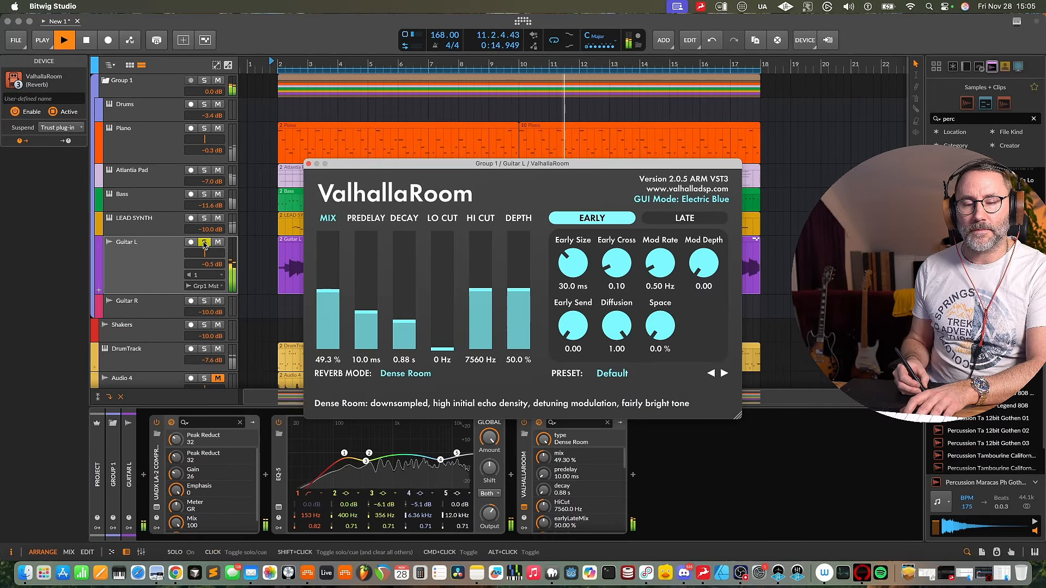
left_click(203, 243)
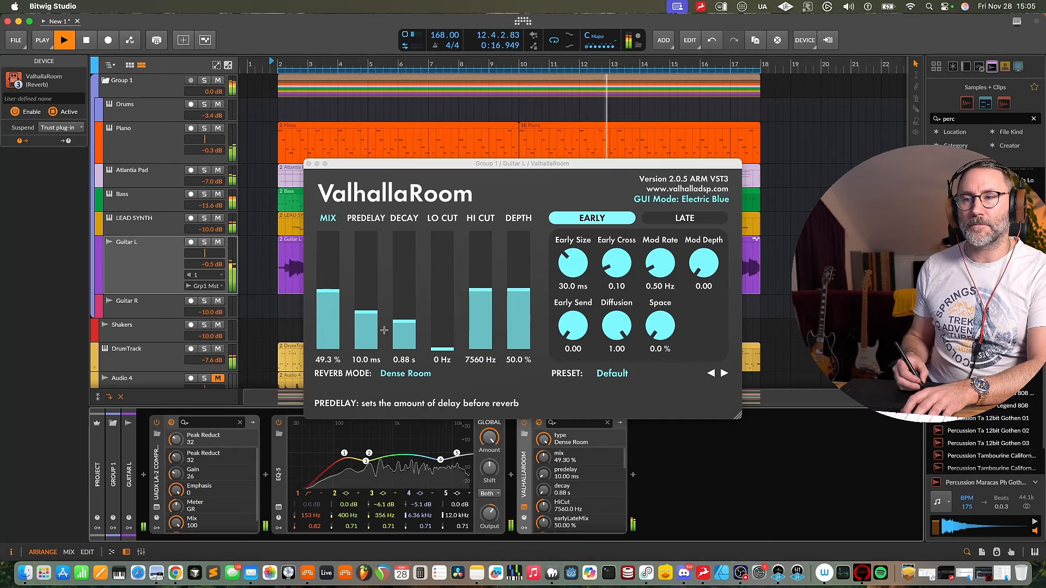
left_click(308, 165)
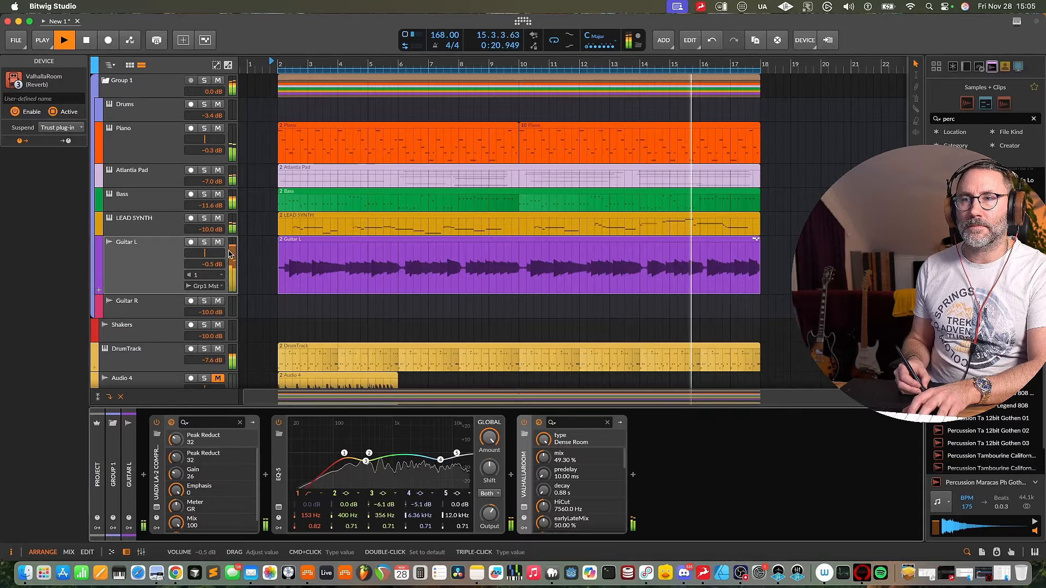
Try panning Guitar L partly to the left, reset its pan to centre and stop playback
left_click_drag(204, 253, 199, 254)
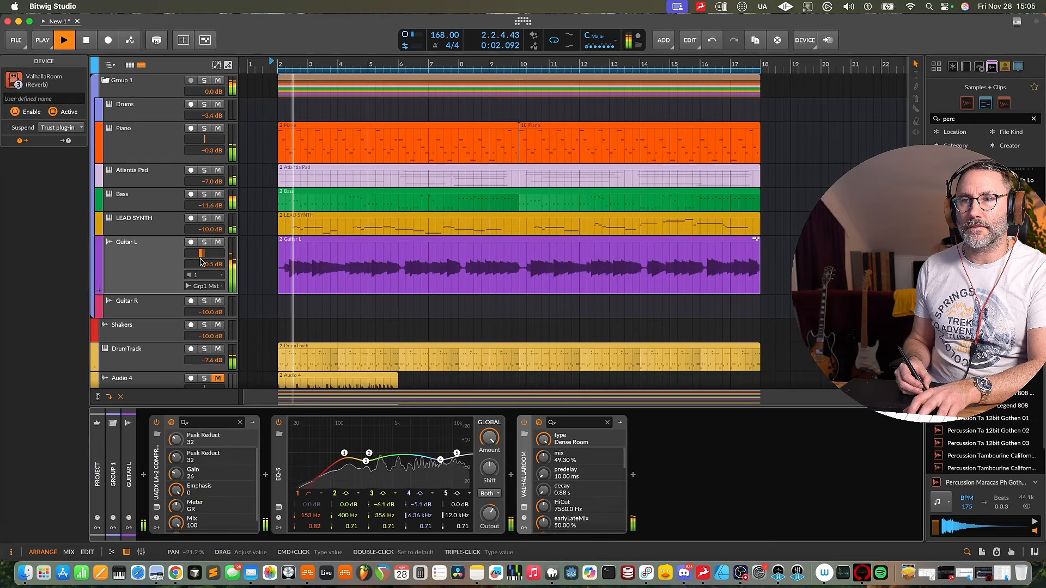
double_click(206, 255)
key("space")
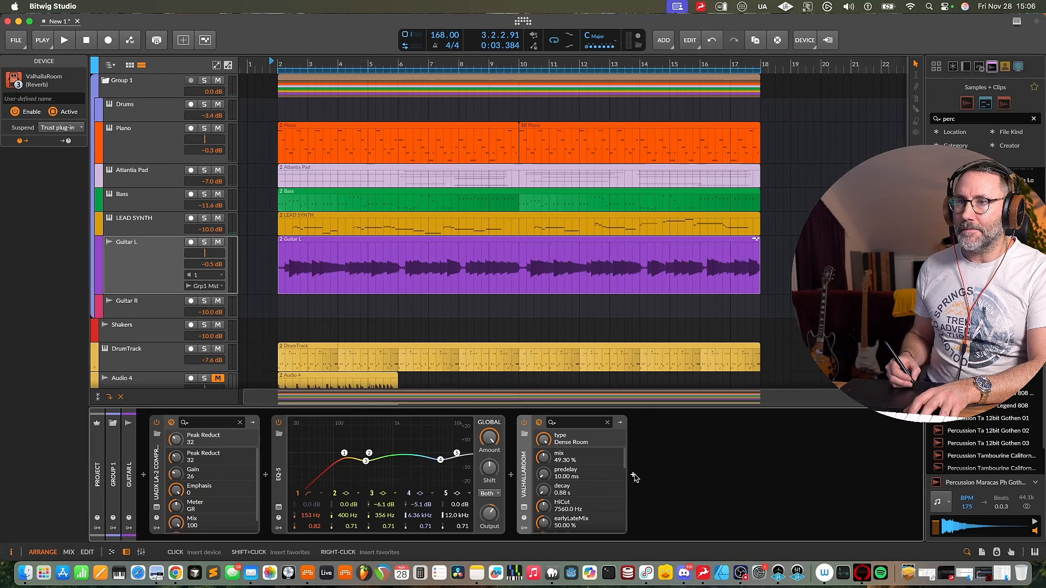
Add a Chain container with a Delay-1 to Guitar L and place it between the EQ-5 and ValhallaRoom
left_click(634, 478)
type("chain")
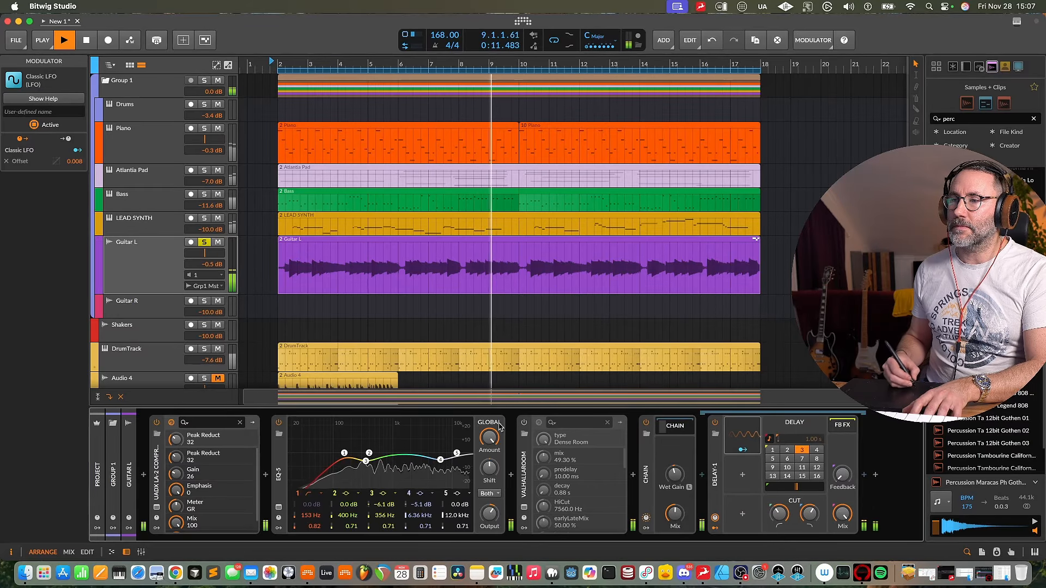
left_click_drag(647, 475, 555, 432)
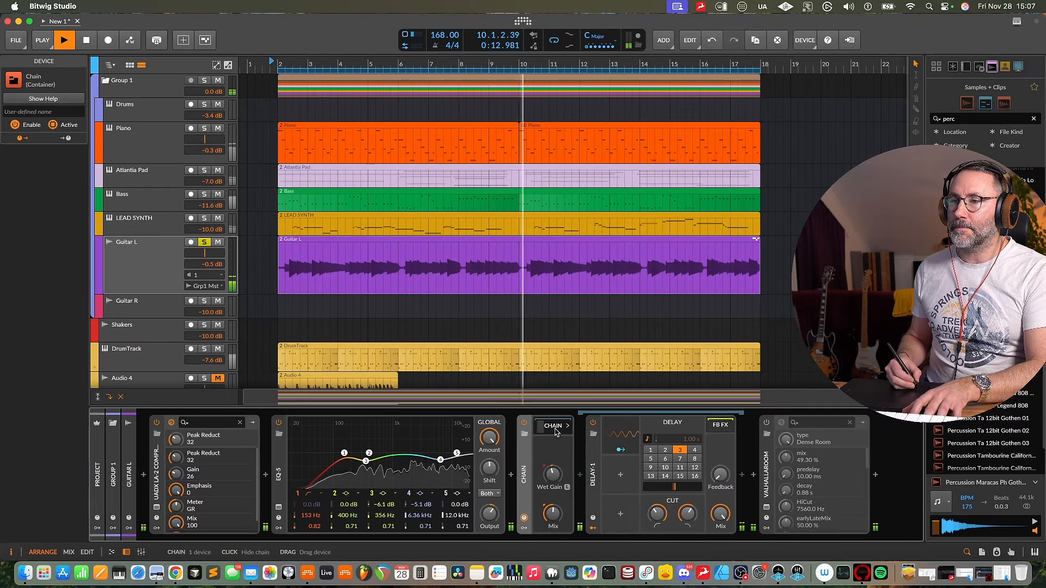
Compare Guitar L with and without the delay effect by toggling Delay-1 and its Chain container during playback
left_click(592, 423)
left_click(593, 423)
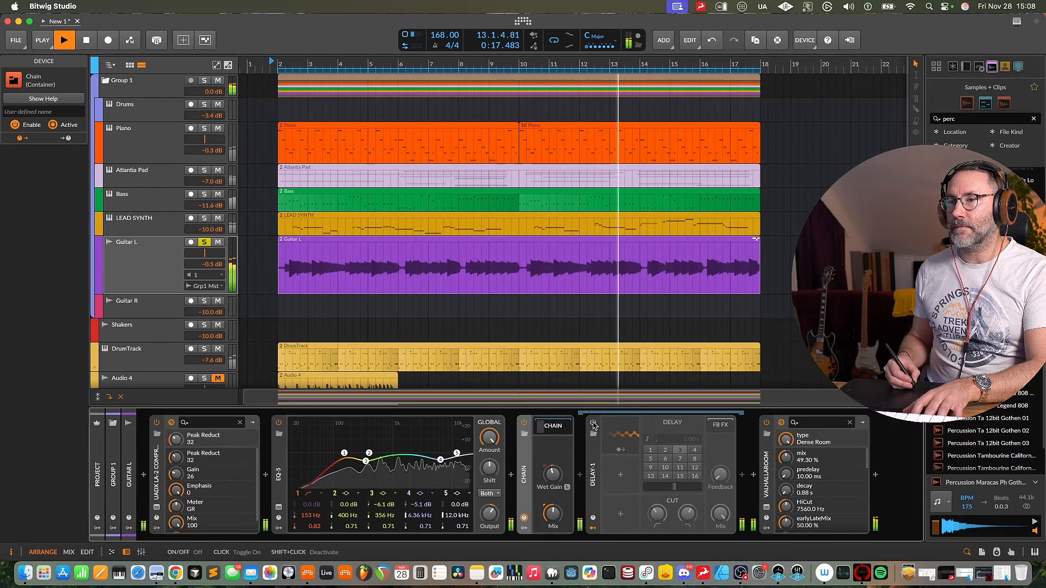
left_click(524, 423)
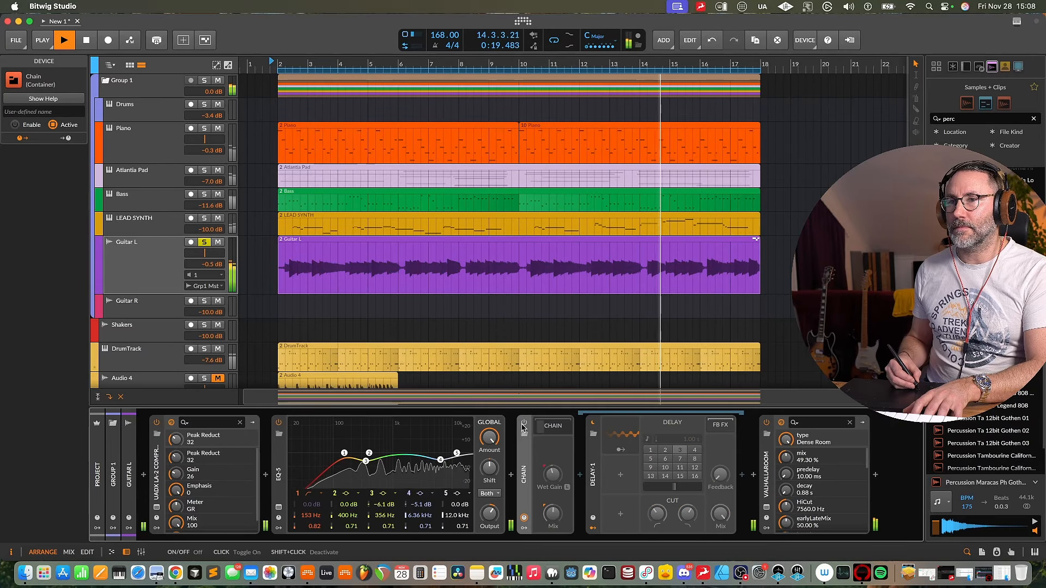
key("space")
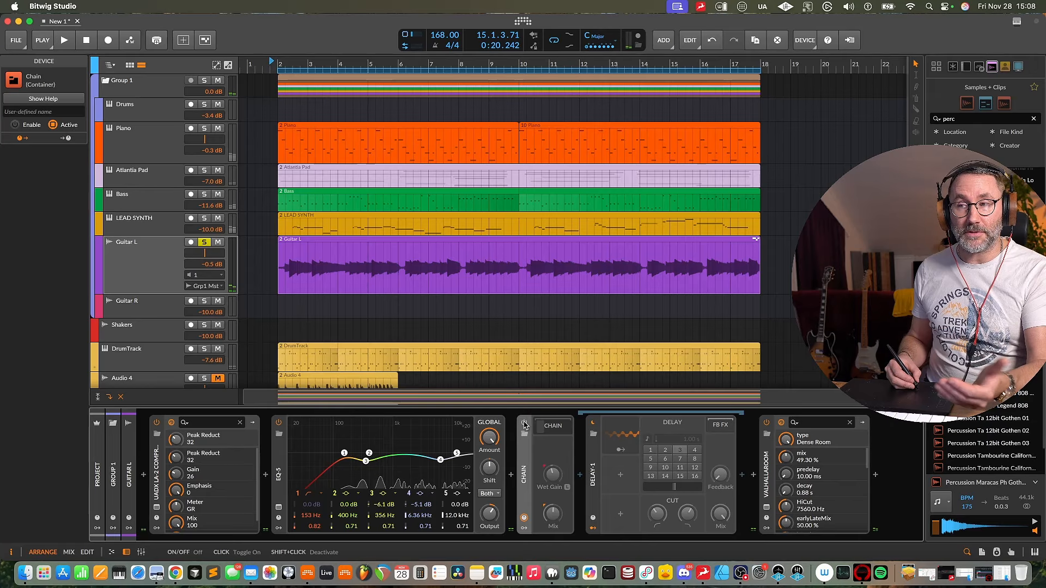
key("space")
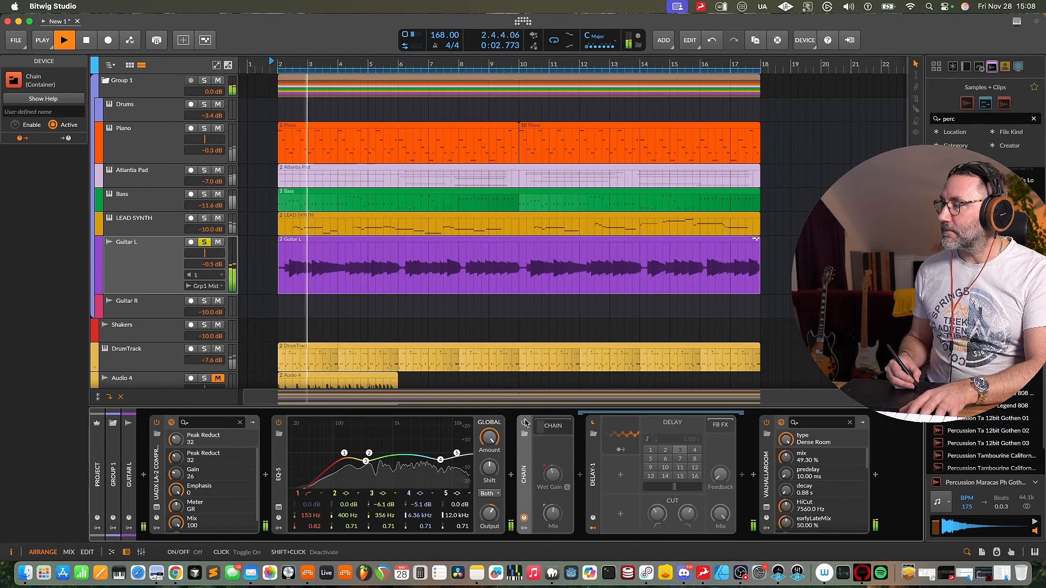
key("space")
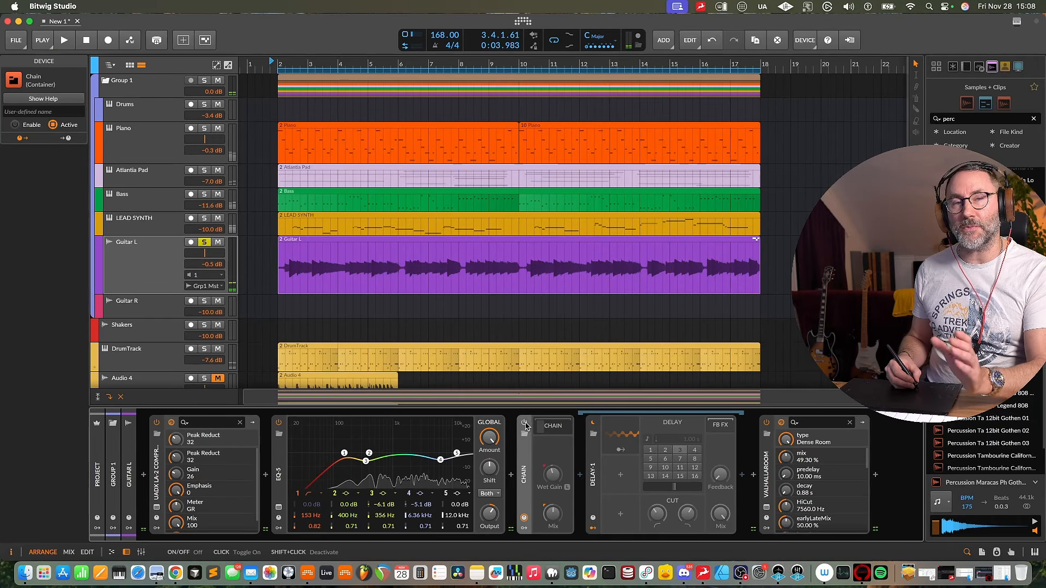
left_click(525, 422)
key("space")
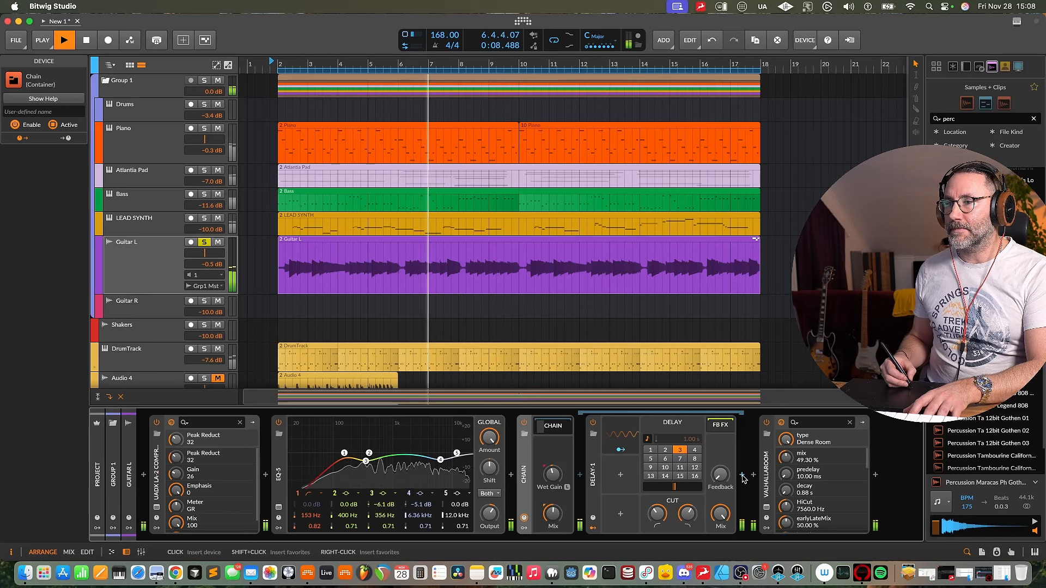
Insert a Tool device after Delay-1 inside the Chain, set its pan to 100 % and stop playback
left_click(741, 471)
type("tool")
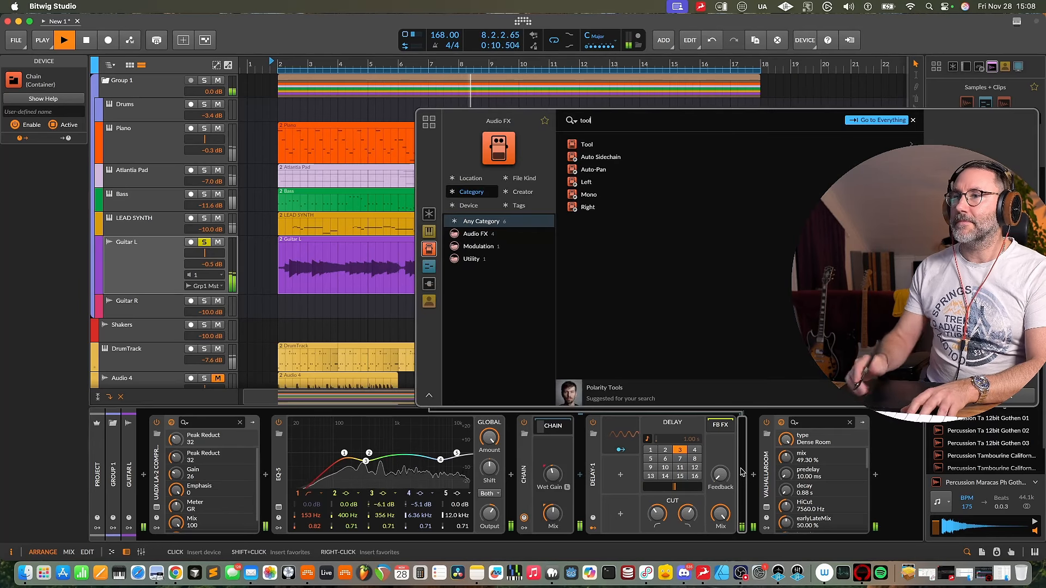
double_click(640, 145)
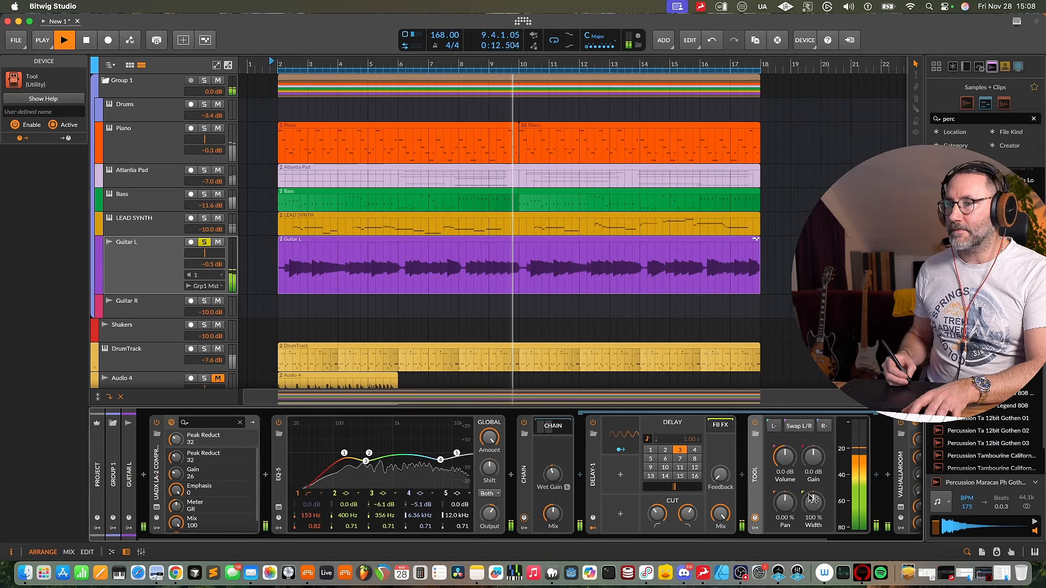
left_click_drag(785, 502, 784, 473)
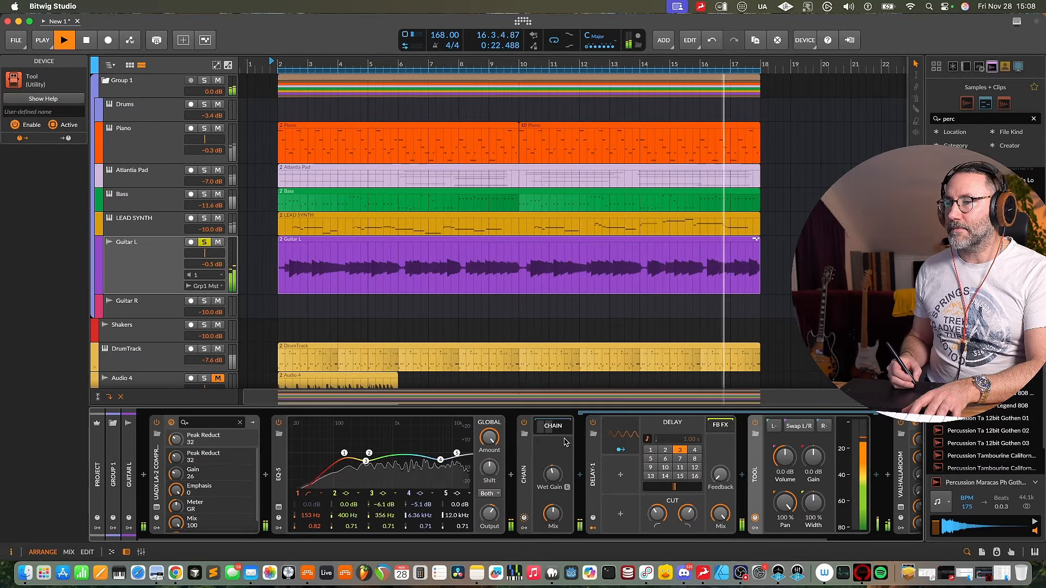
key("space")
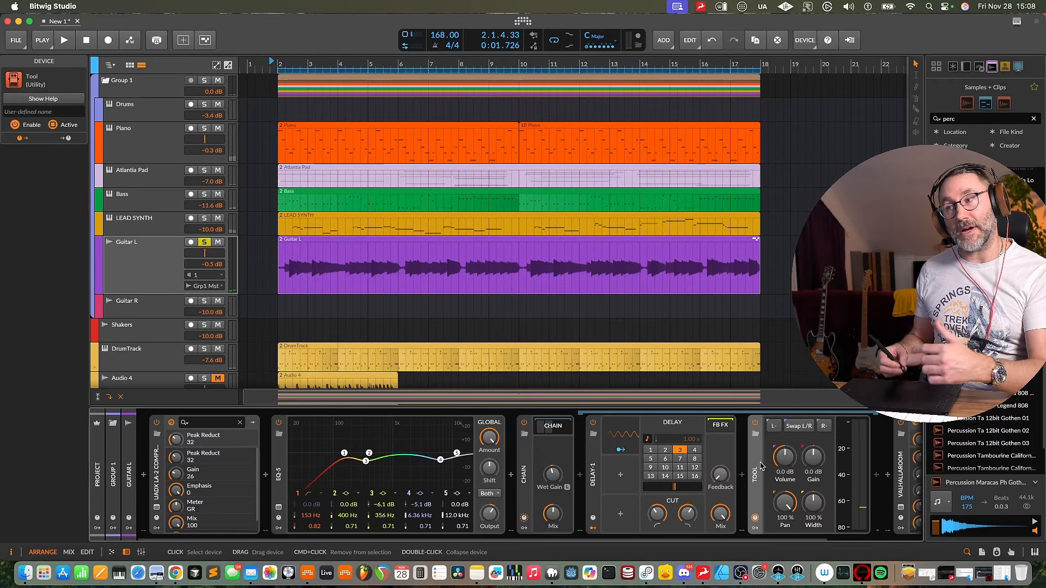
Listen to Guitar L soloed and in the full mix, and raise its volume to +1.1 dB
key("space")
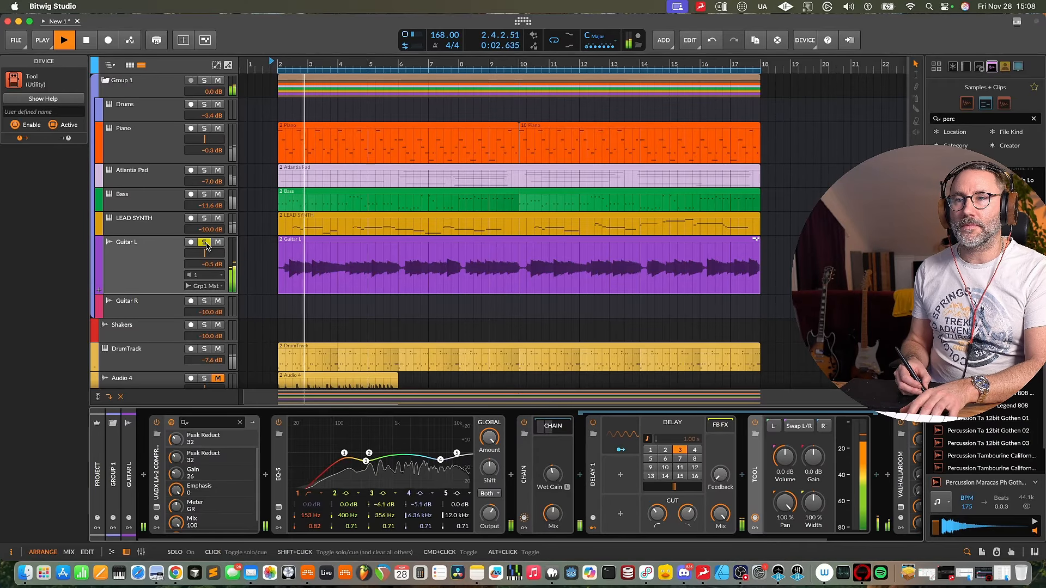
key("space")
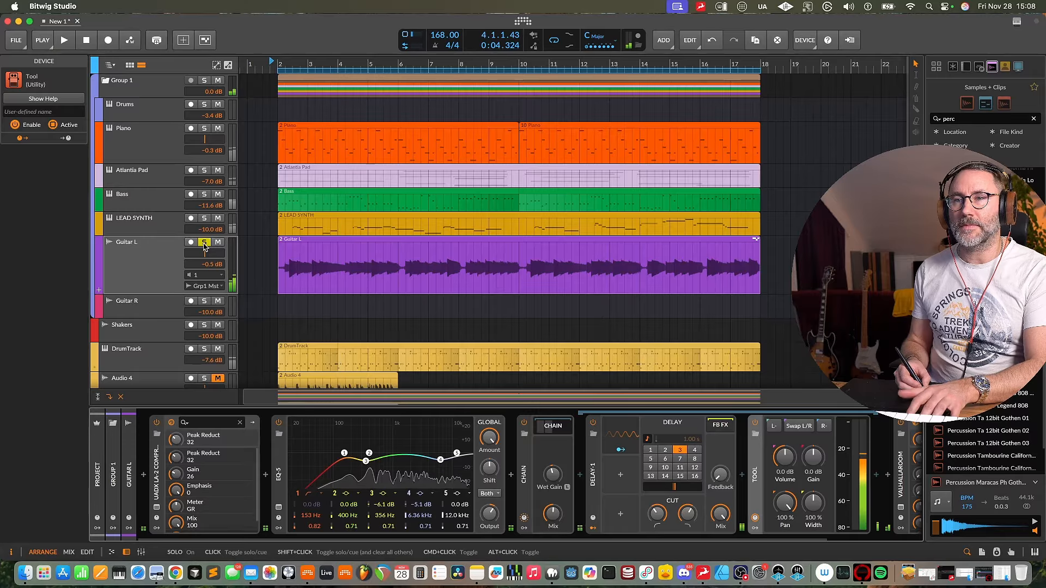
key("space")
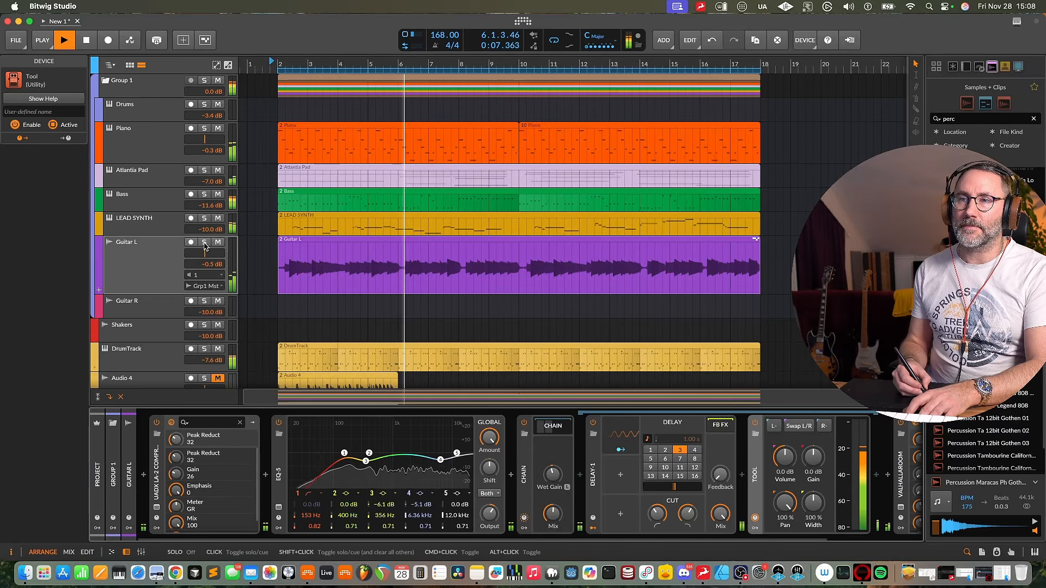
left_click_drag(202, 250, 232, 243)
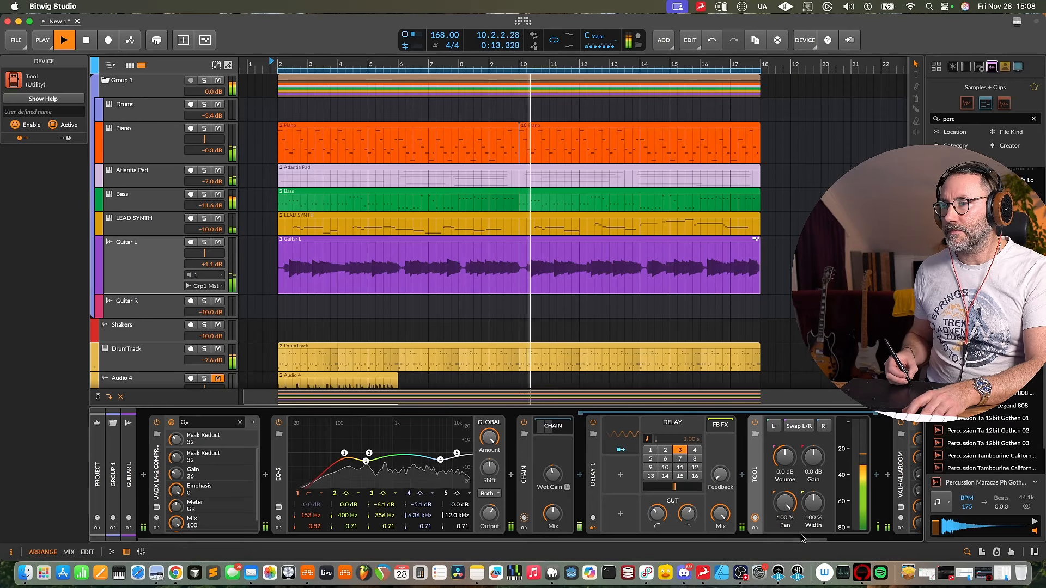
Hide the Chain's contents and set the LA-2 Compressor on Guitar L to a peak reduction of 53 and a gain of 39
scroll(609, 490, "right", 1)
left_click(484, 467)
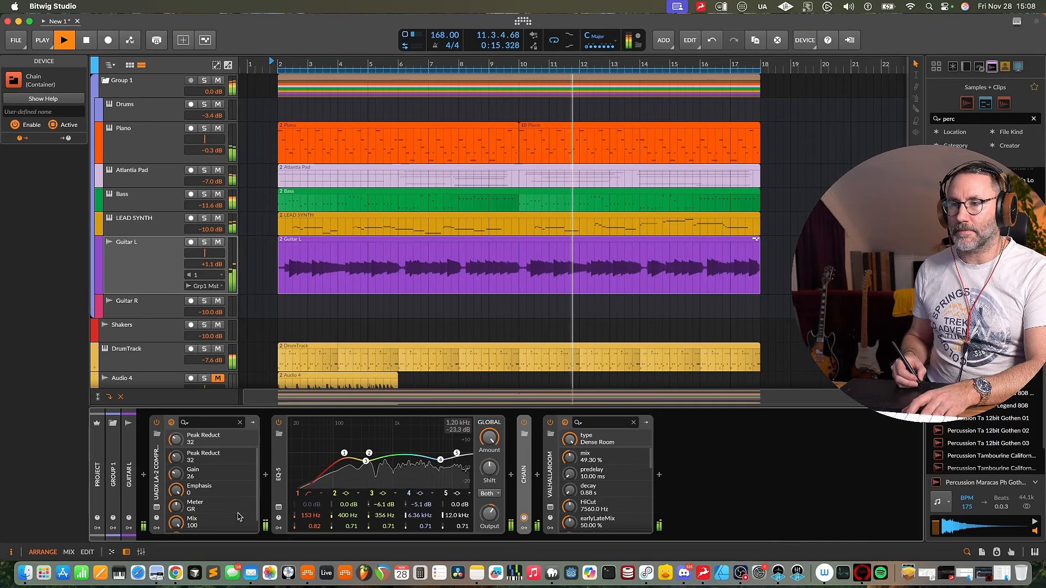
left_click(157, 508)
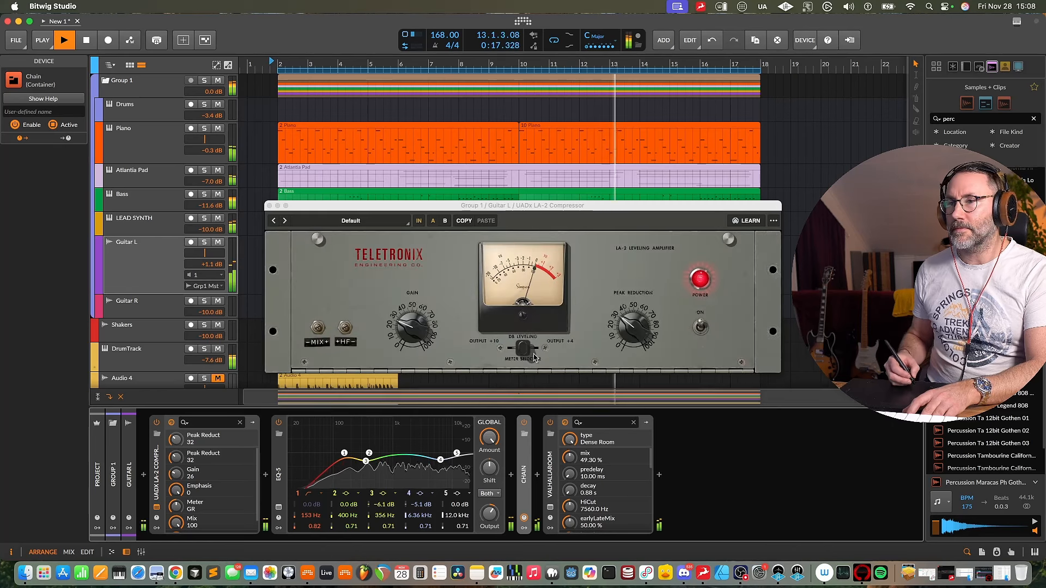
left_click_drag(633, 326, 623, 332)
left_click_drag(413, 326, 413, 321)
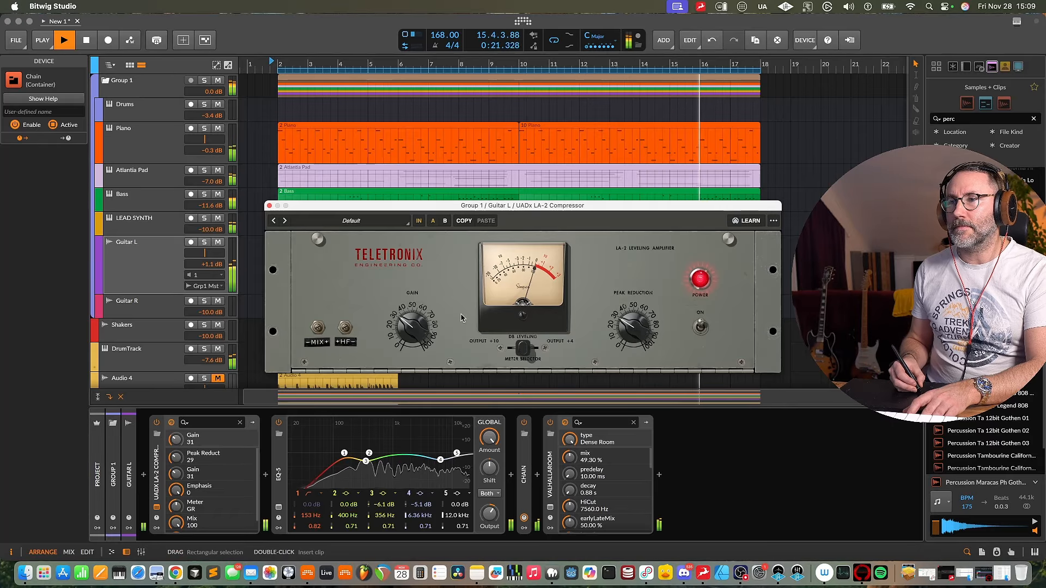
left_click_drag(633, 325, 634, 321)
left_click_drag(412, 327, 414, 317)
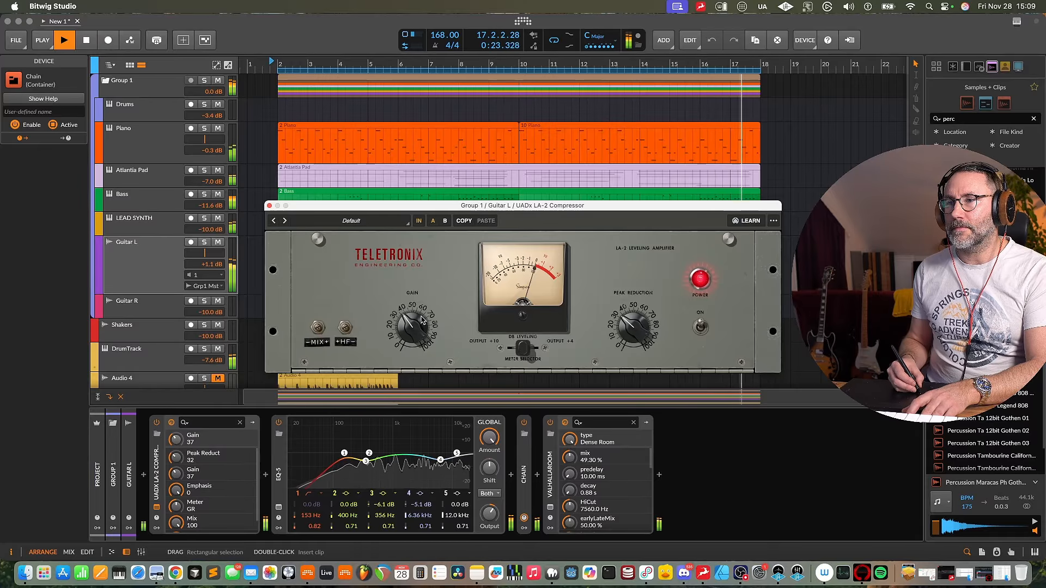
left_click_drag(631, 328, 630, 326)
mouse_move(412, 327)
left_mouse_down()
mouse_move(424, 310)
mouse_move(419, 326)
left_mouse_up()
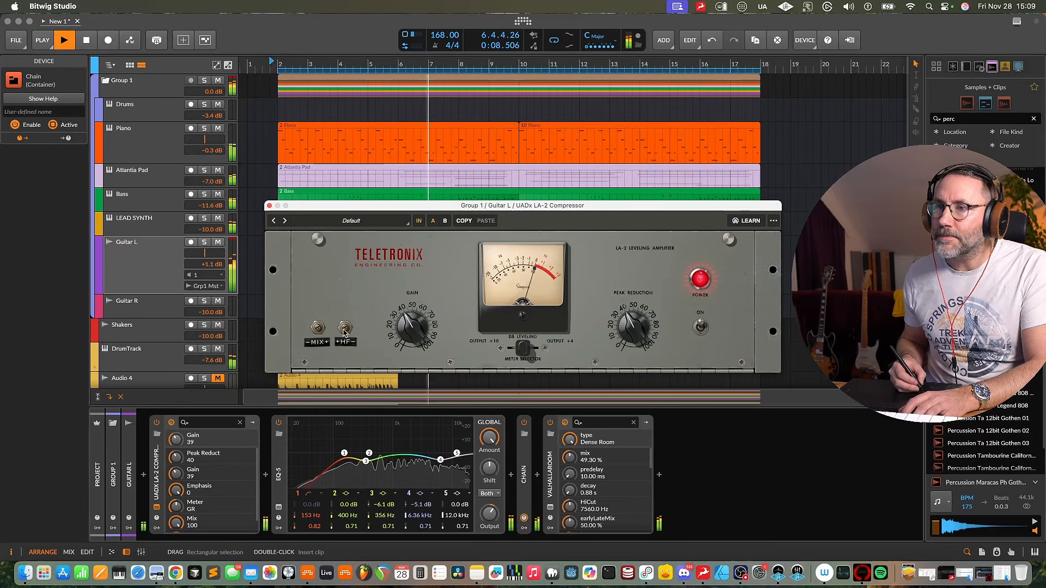
left_click_drag(616, 329, 652, 310)
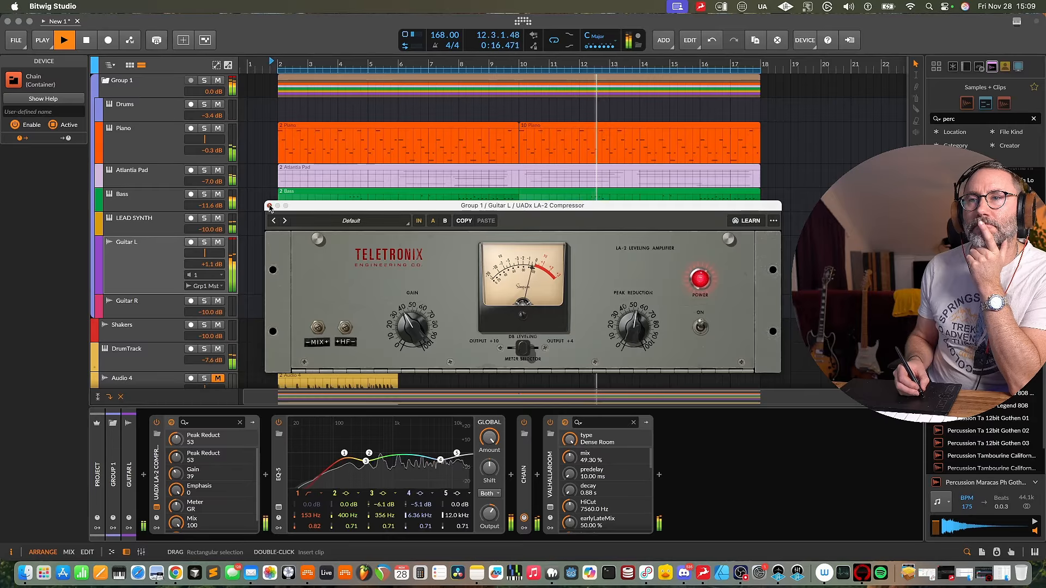
left_click(269, 206)
Lower the Guitar L volume to -7.4 dB and stop playback
left_click_drag(232, 244, 233, 255)
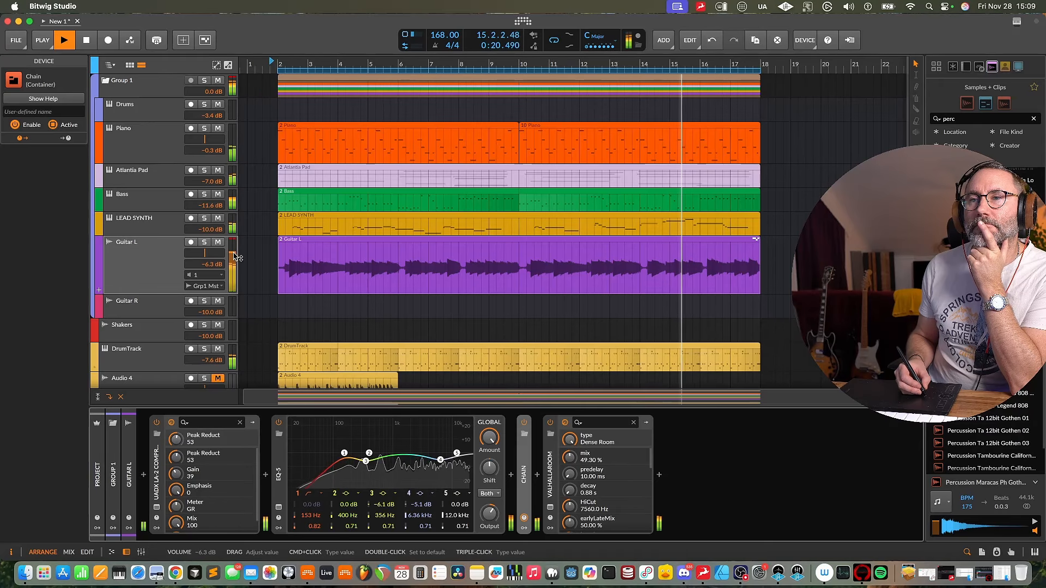
left_click_drag(527, 63, 527, 49)
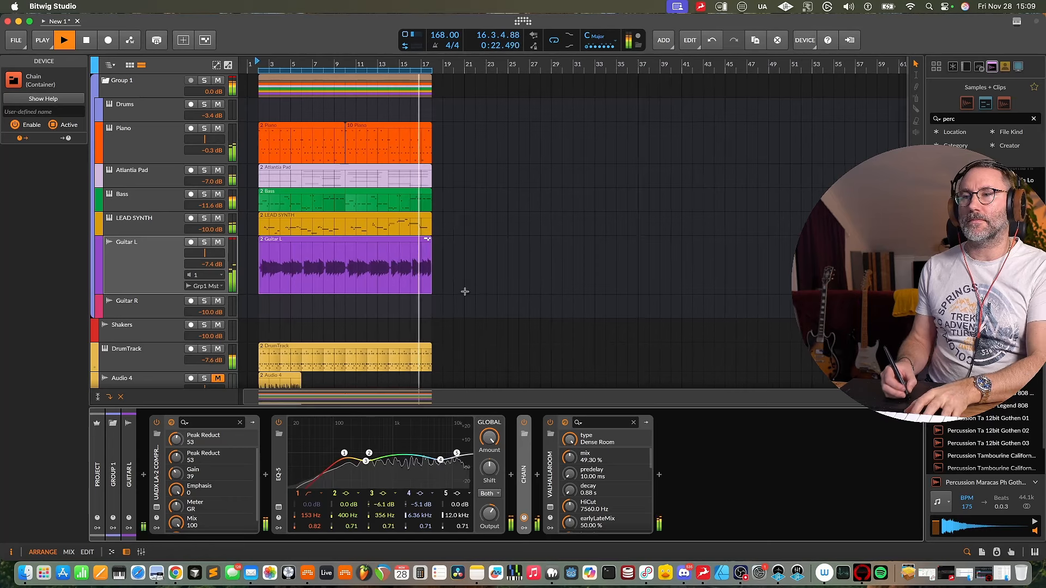
left_click(202, 412)
key("space")
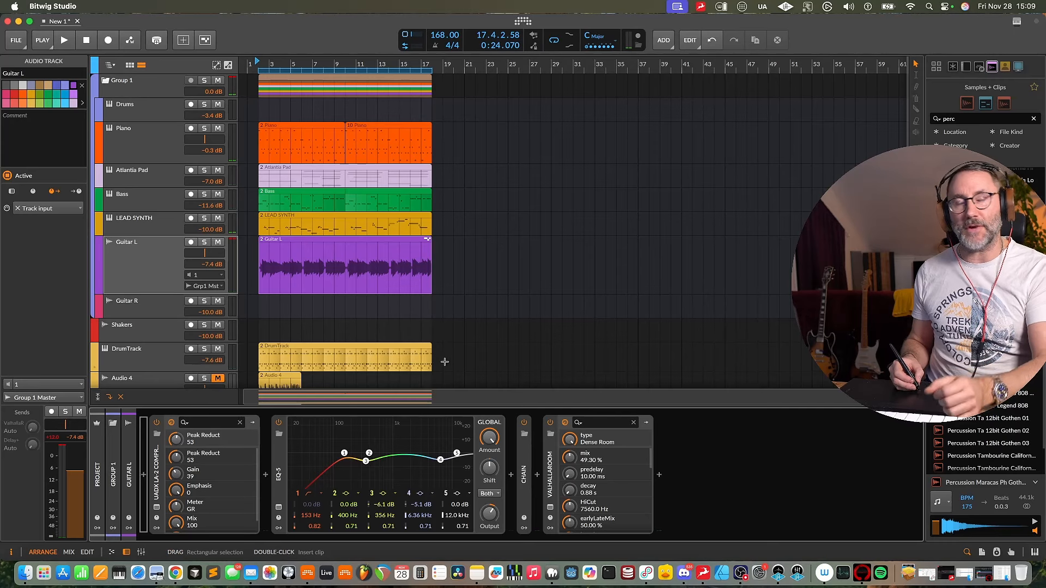
Duplicate all clips between bars 2 and 18, from Piano down to DrumTrack, twice so the arrangement extends to bar 50
left_click_drag(474, 353, 239, 127)
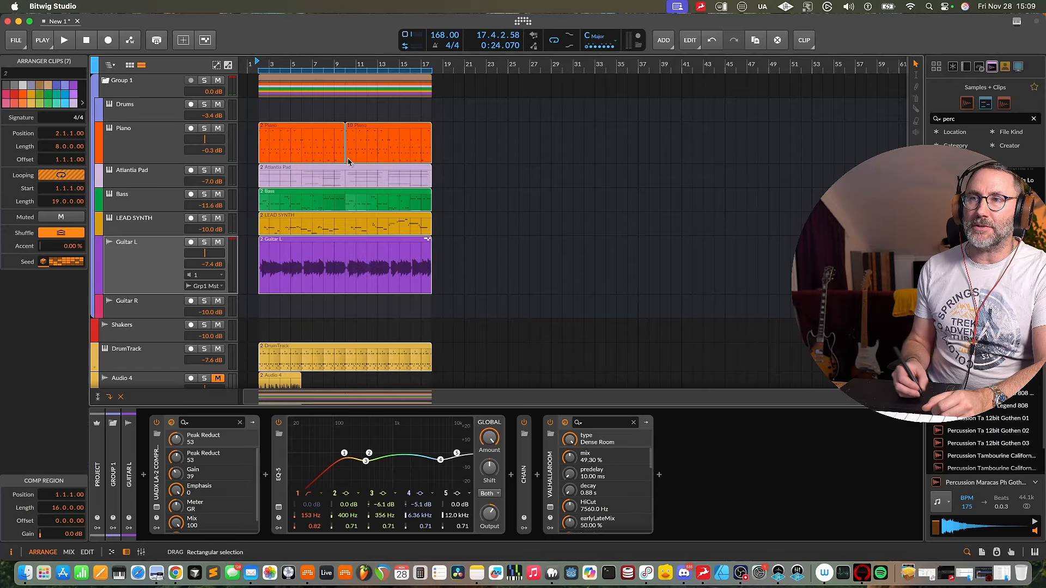
key("super+d")
key("super+d")
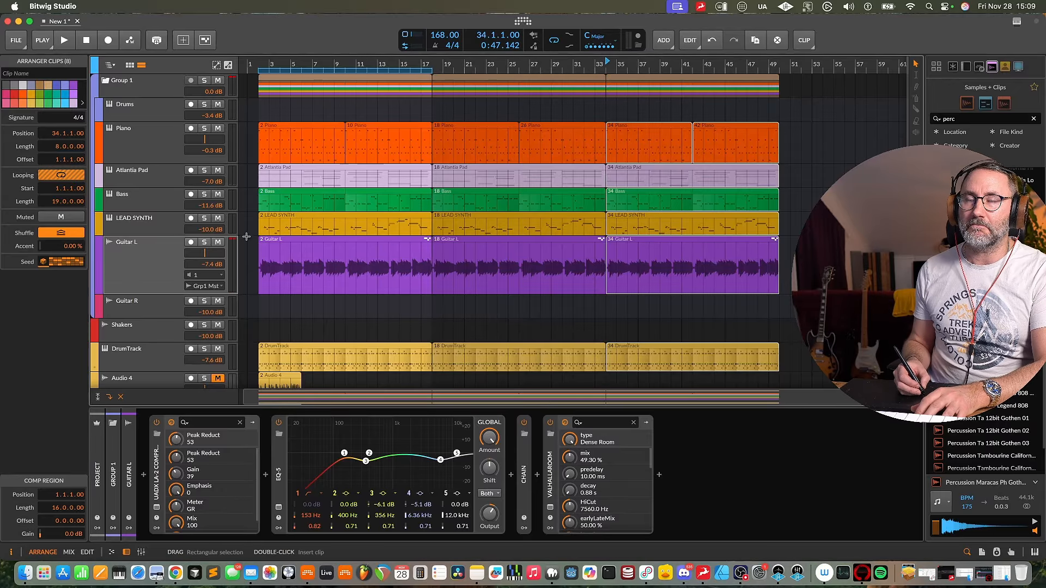
left_click(274, 223)
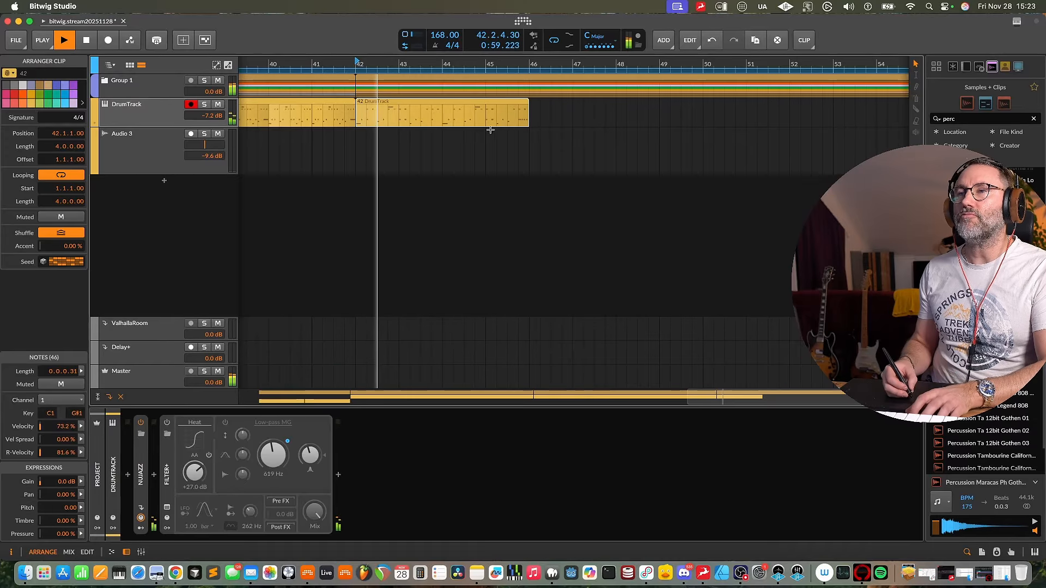
Duplicate the four-bar DrumTrack clip at bar 42 three times to fill the track up to bar 58
left_click_drag(531, 62, 475, 102)
key("super+d")
key("super+d")
key("super+d")
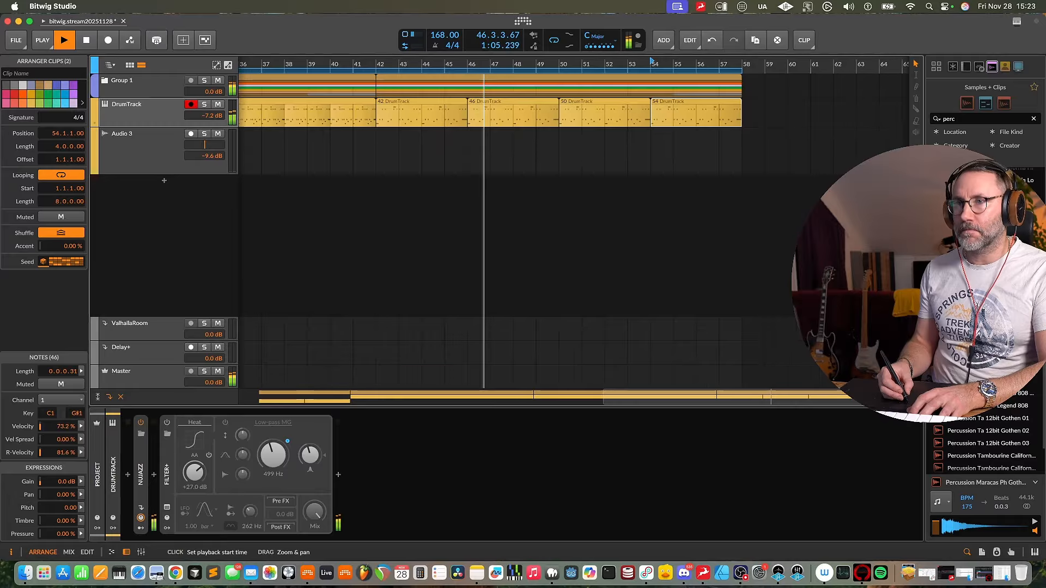
Expand Group 1 in the arranger to show its individual tracks and save the project
left_click(157, 113)
left_click(94, 93)
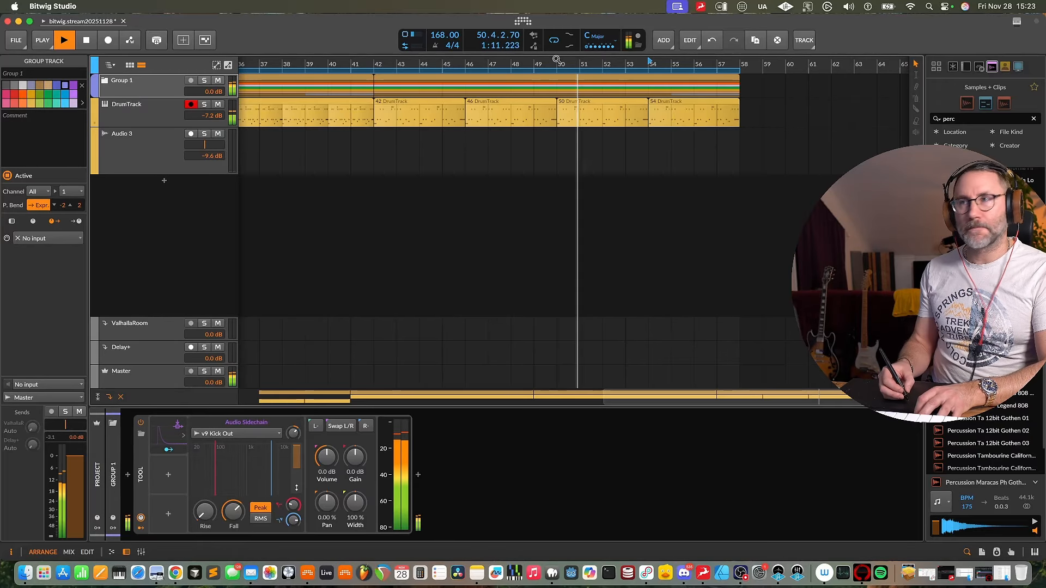
left_click_drag(557, 61, 557, 70)
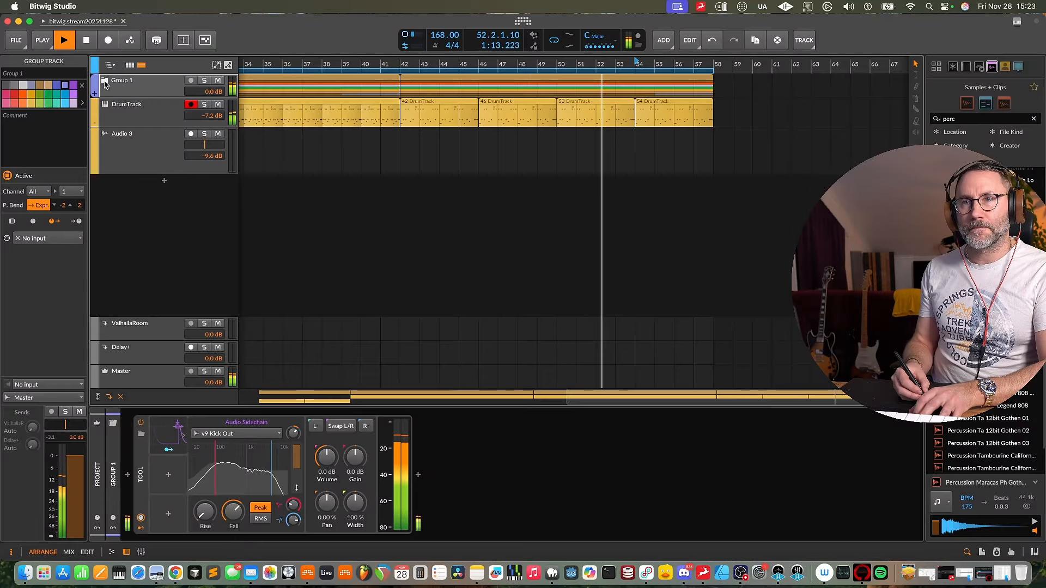
left_click(105, 80)
key("super+s")
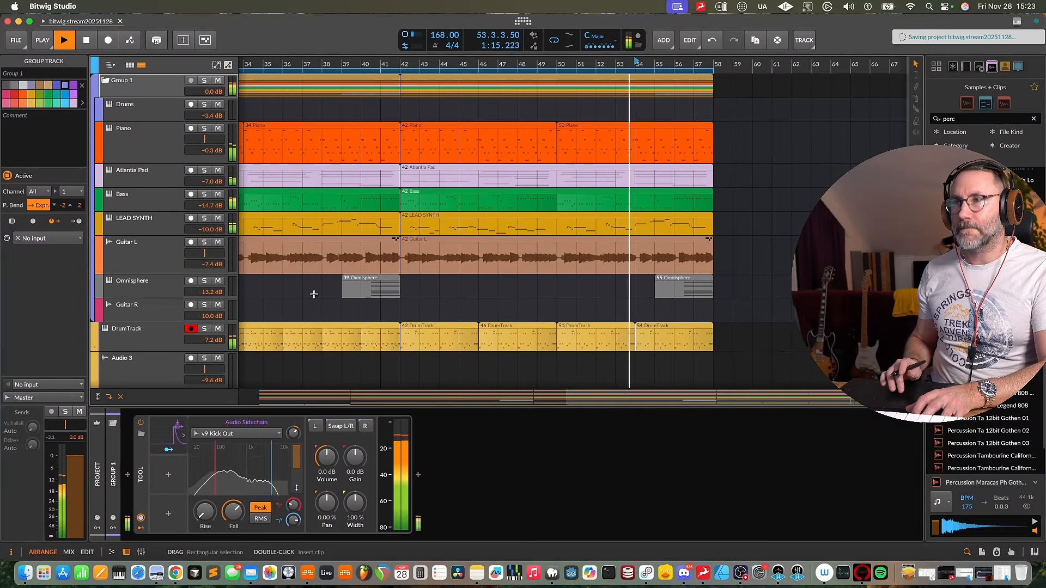
Select the Group 1 clips starting at bar 42, restart playback from that bar and save the project
left_click(322, 289)
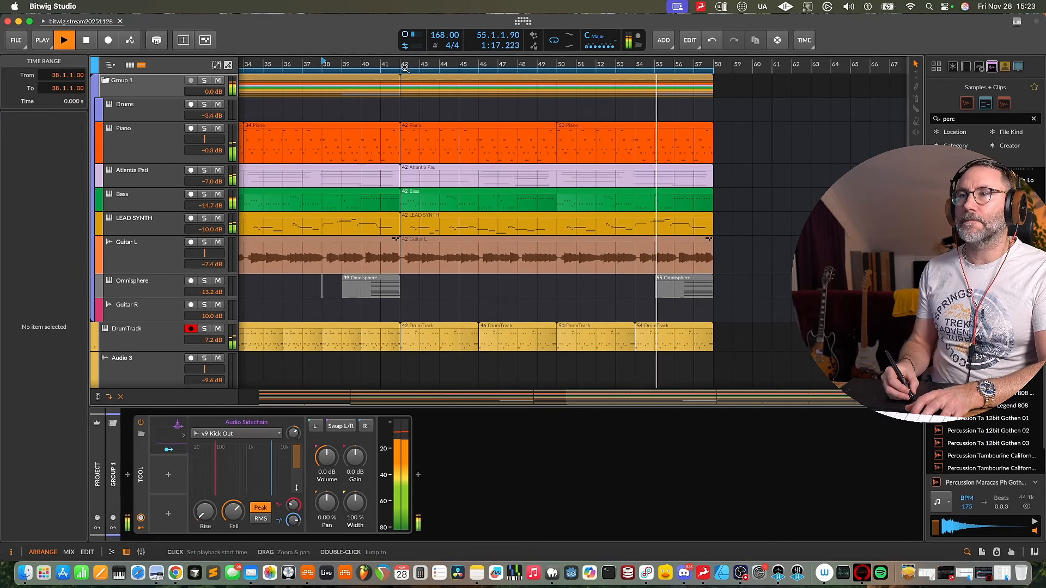
left_click_drag(459, 72, 1040, 84)
left_click_drag(384, 71, 852, 76)
left_click(391, 79)
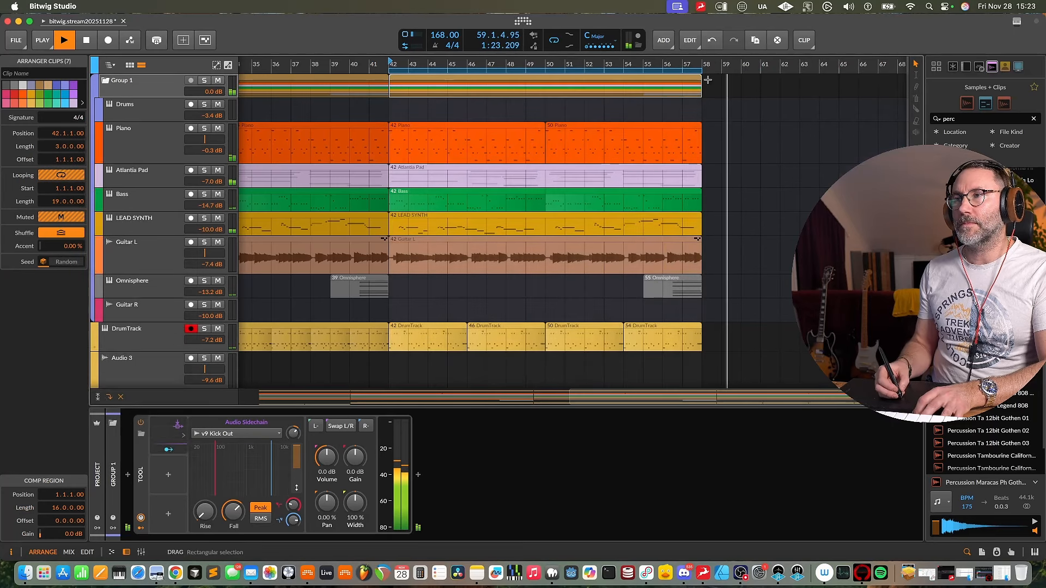
key("space")
key("space")
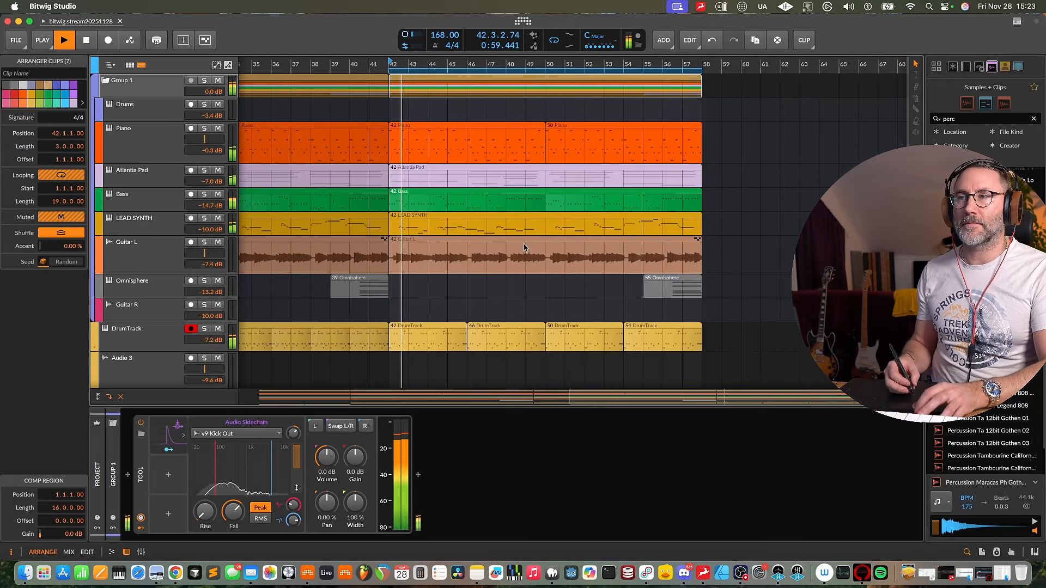
key("super+s")
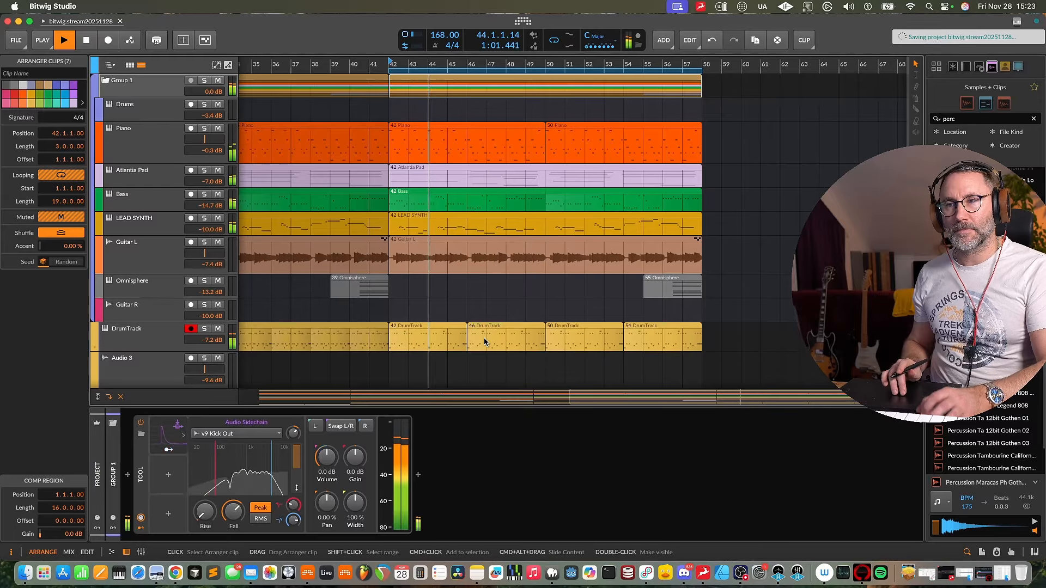
Unmute the Guitar L clip starting at bar 42 and save the project with the Guitar L track selected
scroll(450, 382, "down", 3)
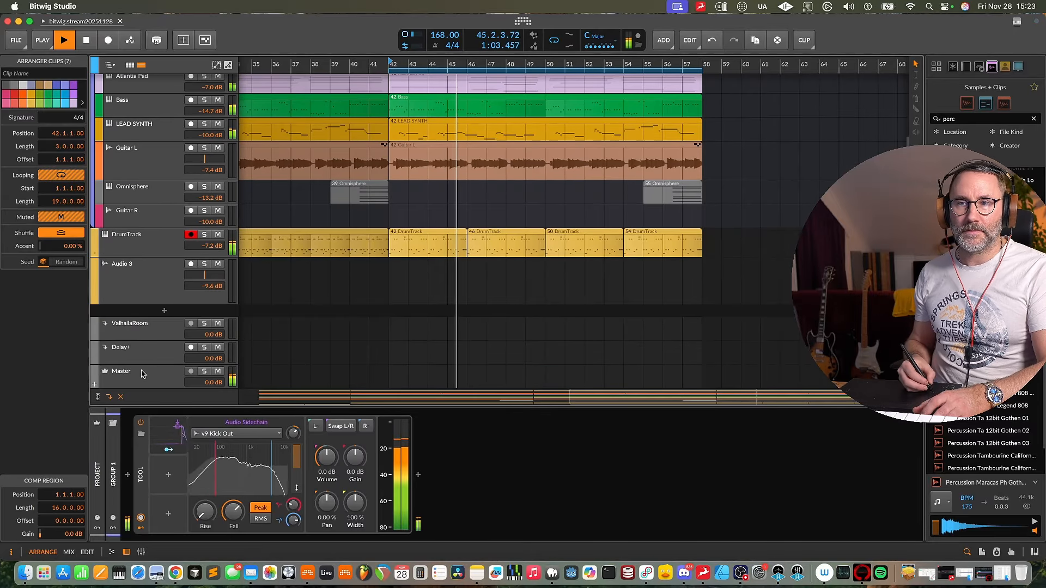
left_click(122, 366)
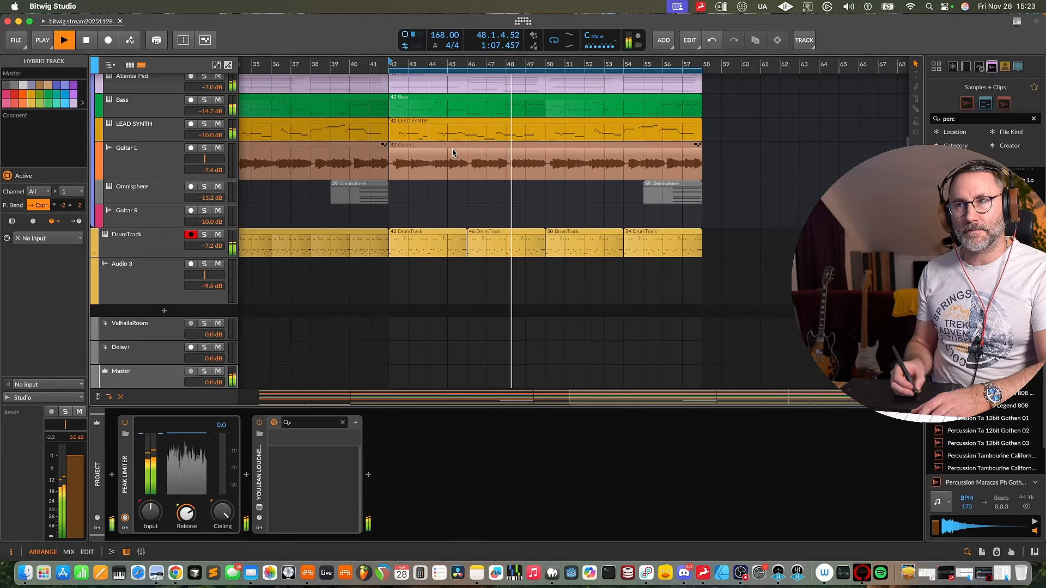
left_click(573, 145)
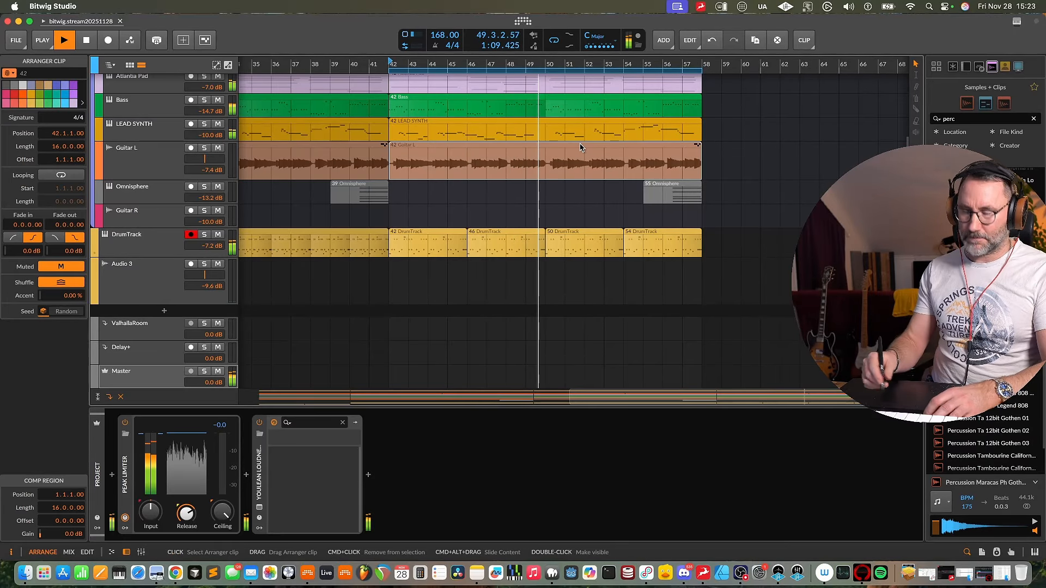
left_click(141, 158)
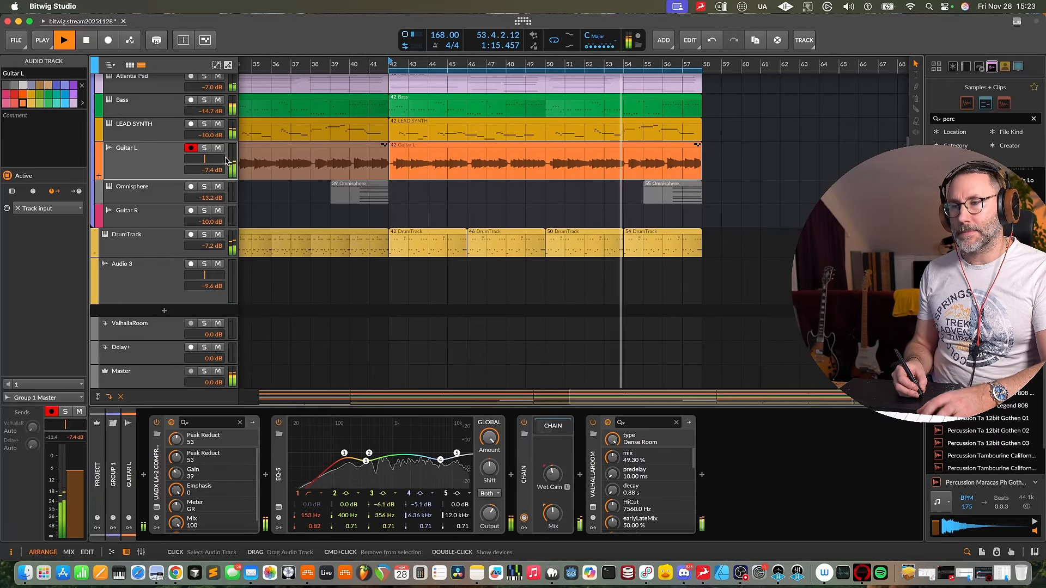
key("super+s")
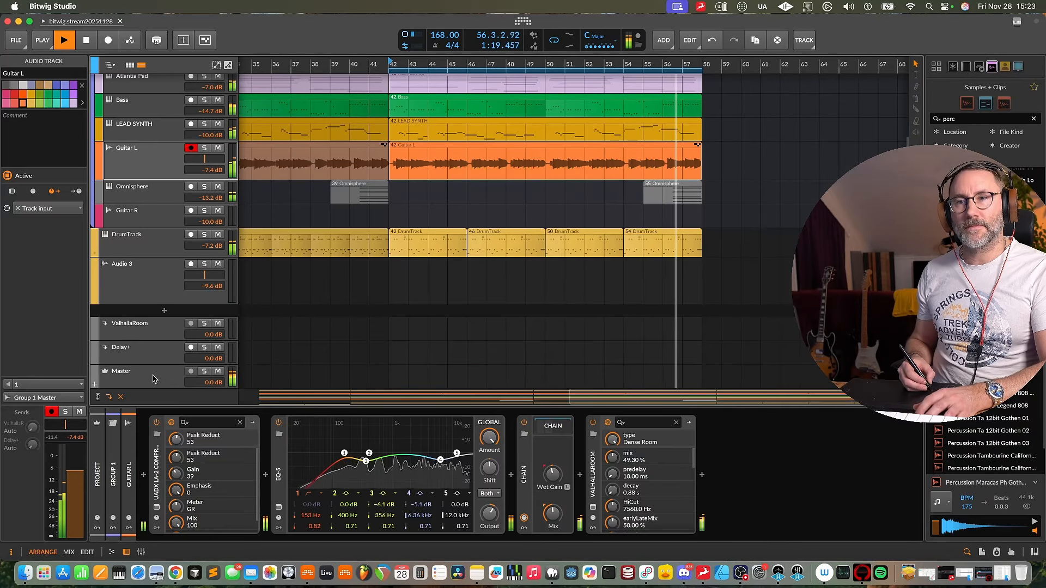
Lower the Master track's volume to -21.4 dB while the song plays
left_click(153, 378)
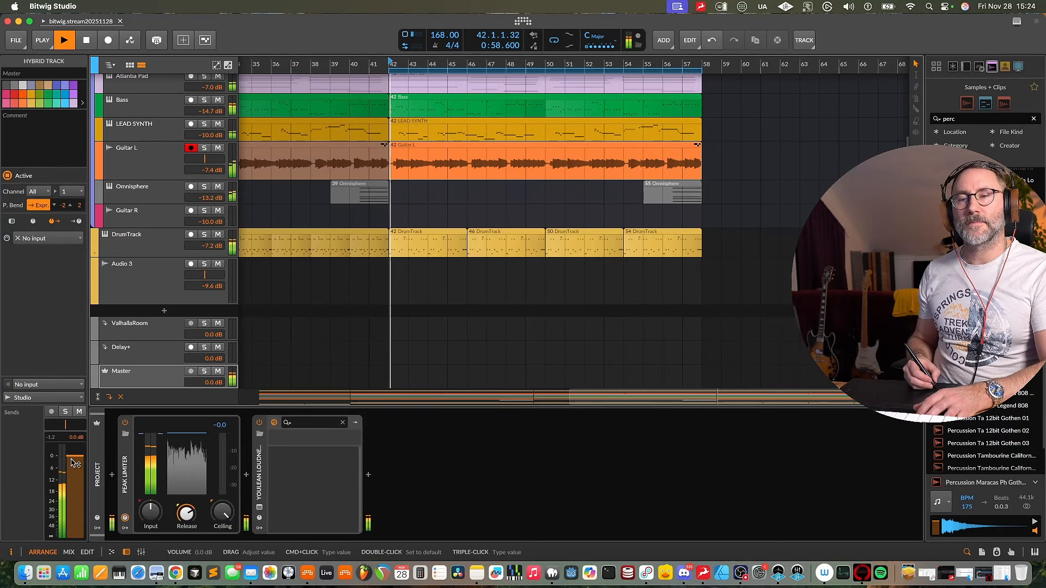
left_click_drag(74, 463, 74, 484)
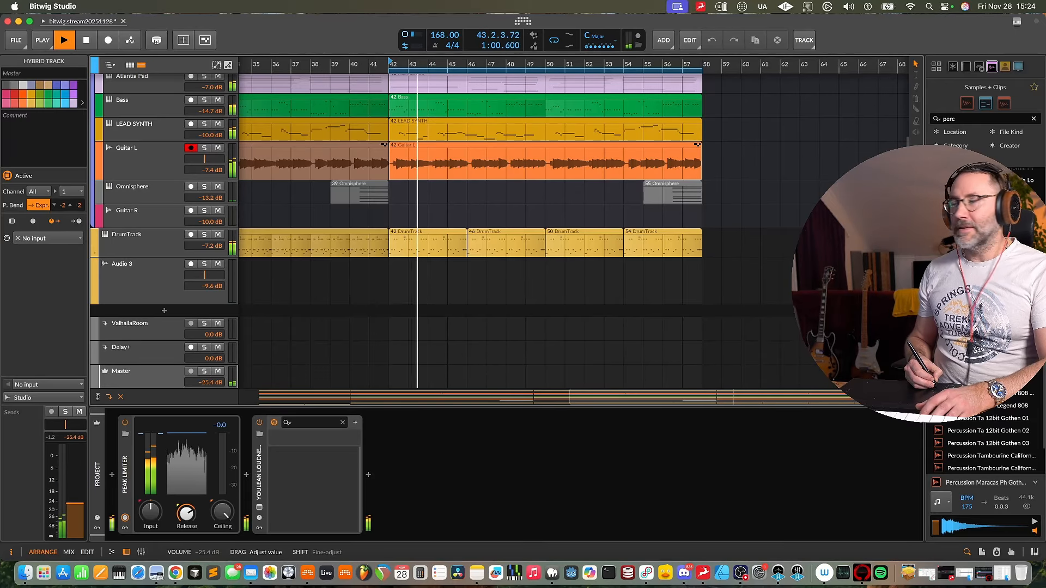
left_click_drag(74, 497, 75, 497)
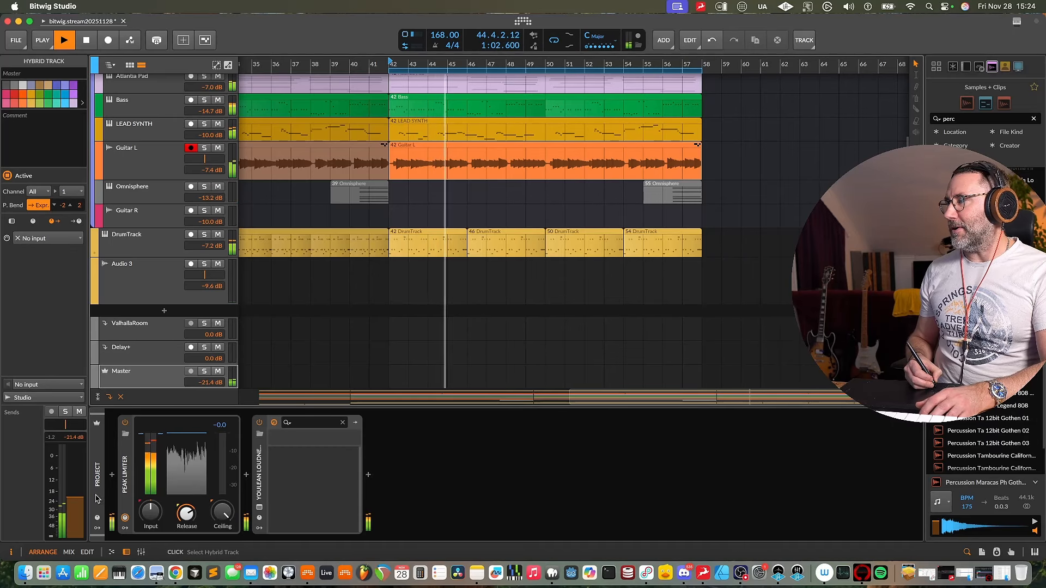